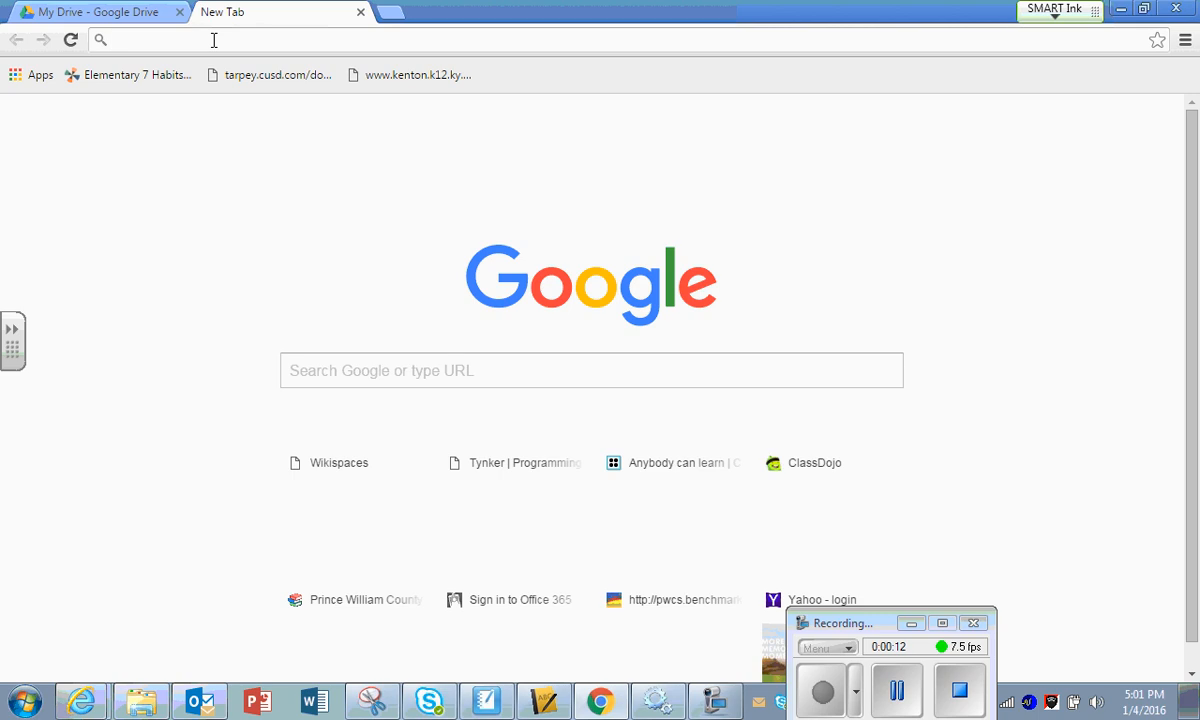
Load docs.google.com from the address bar in the new Chrome tab.
click(213, 40)
text(docs.google.com)
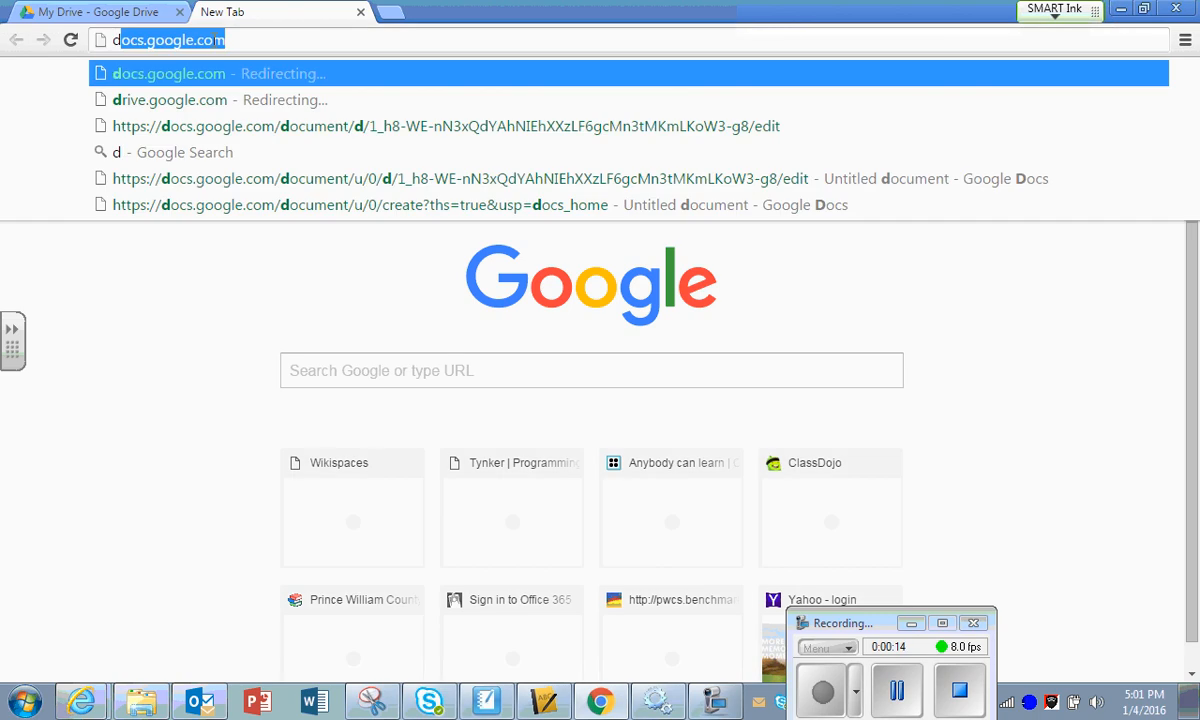
key(Return)
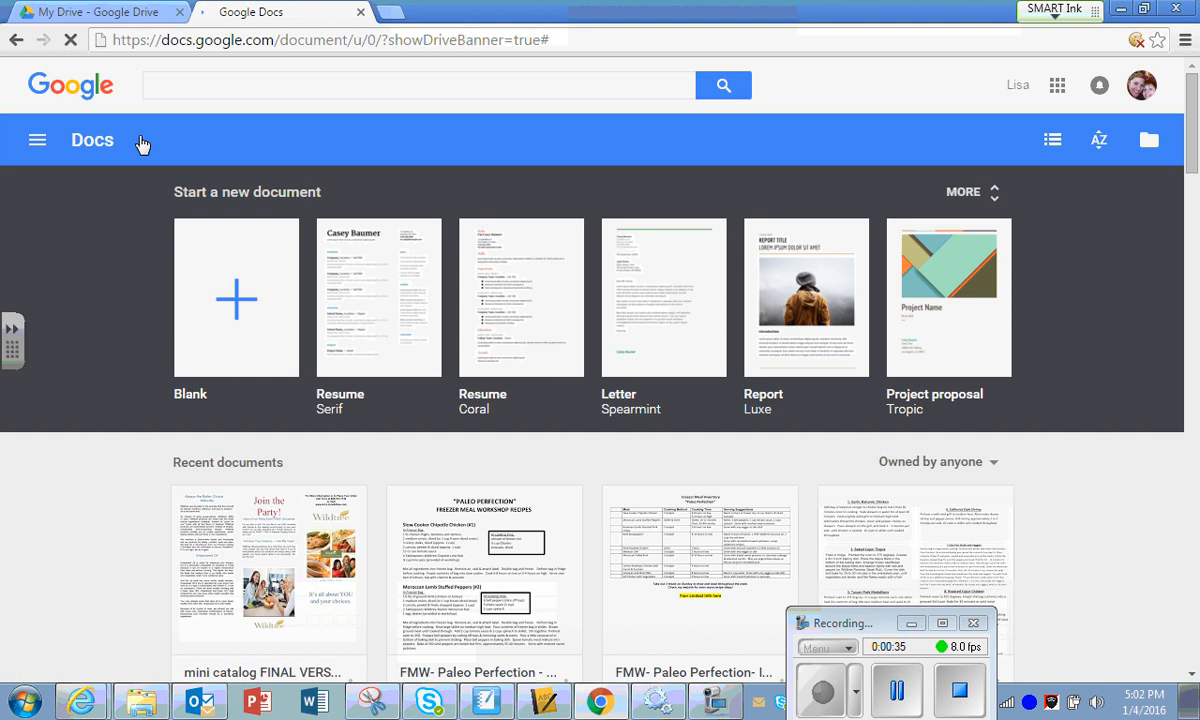
Create a blank Google Doc, then start a new form from its File > New menu.
click(235, 300)
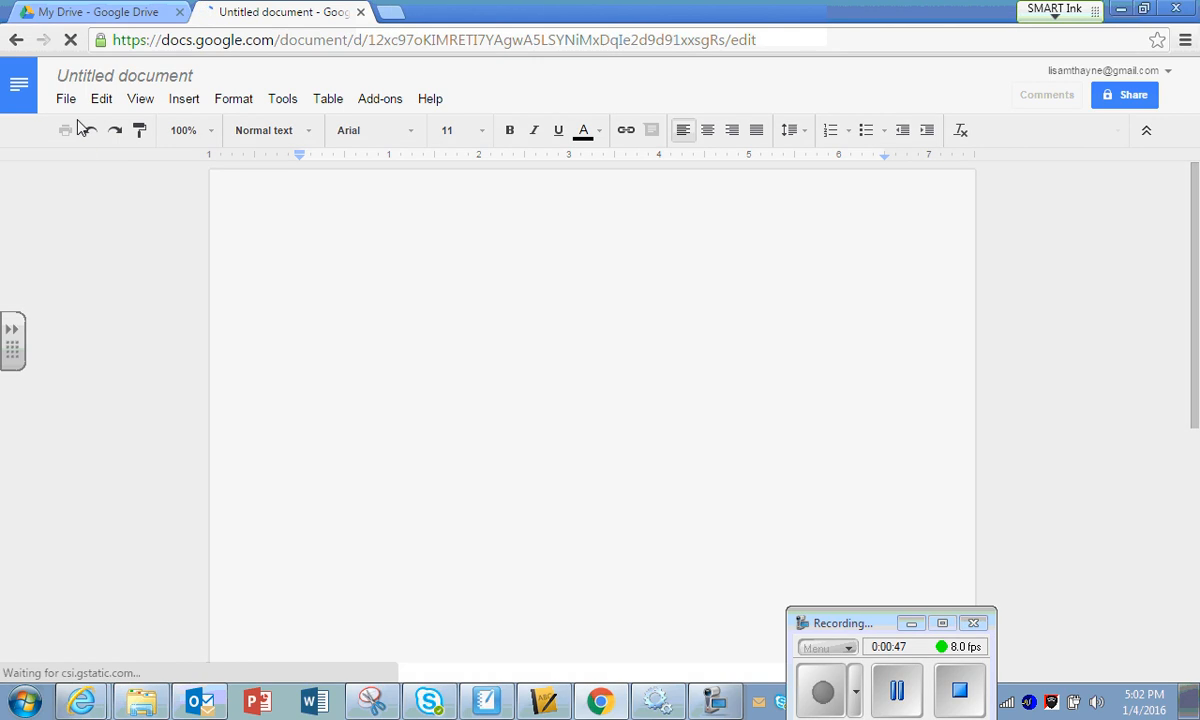
click(66, 100)
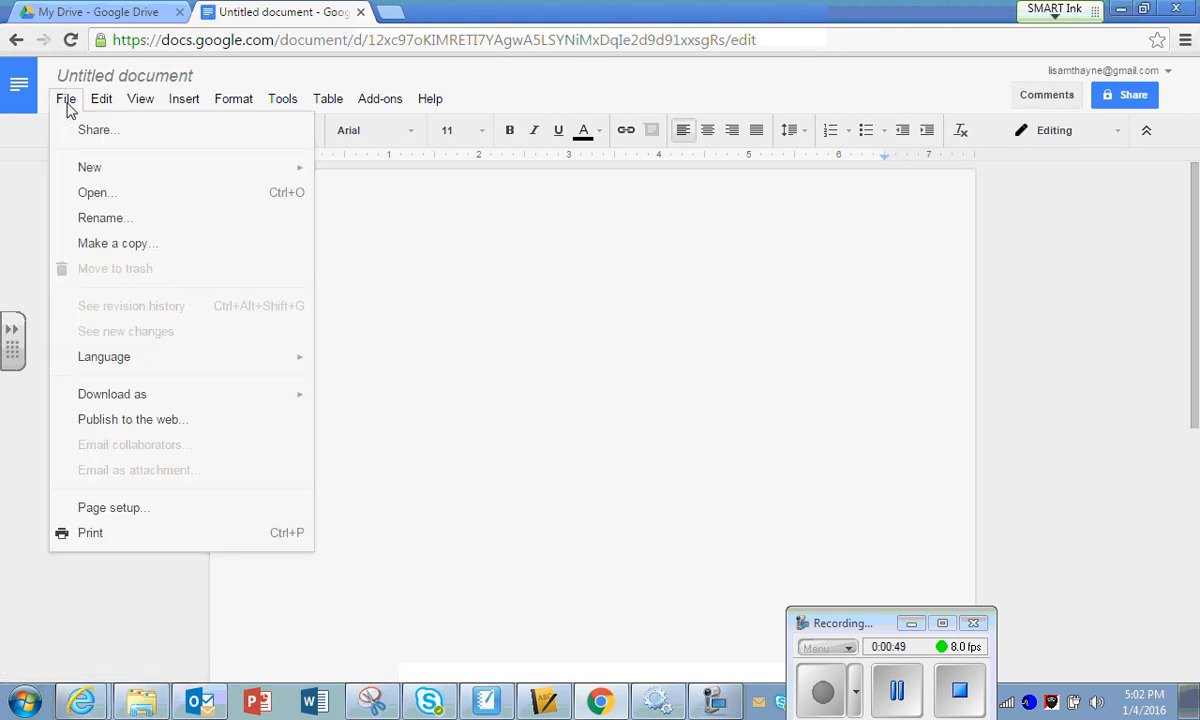
mouse_move(84, 169)
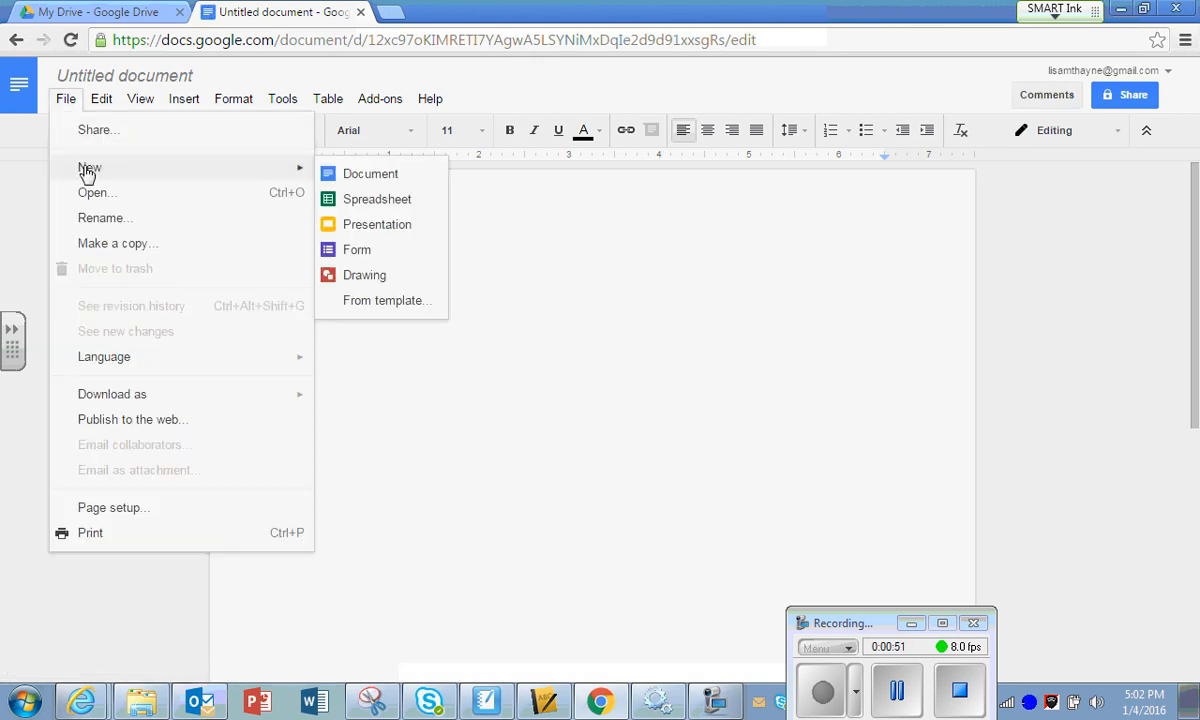
click(362, 252)
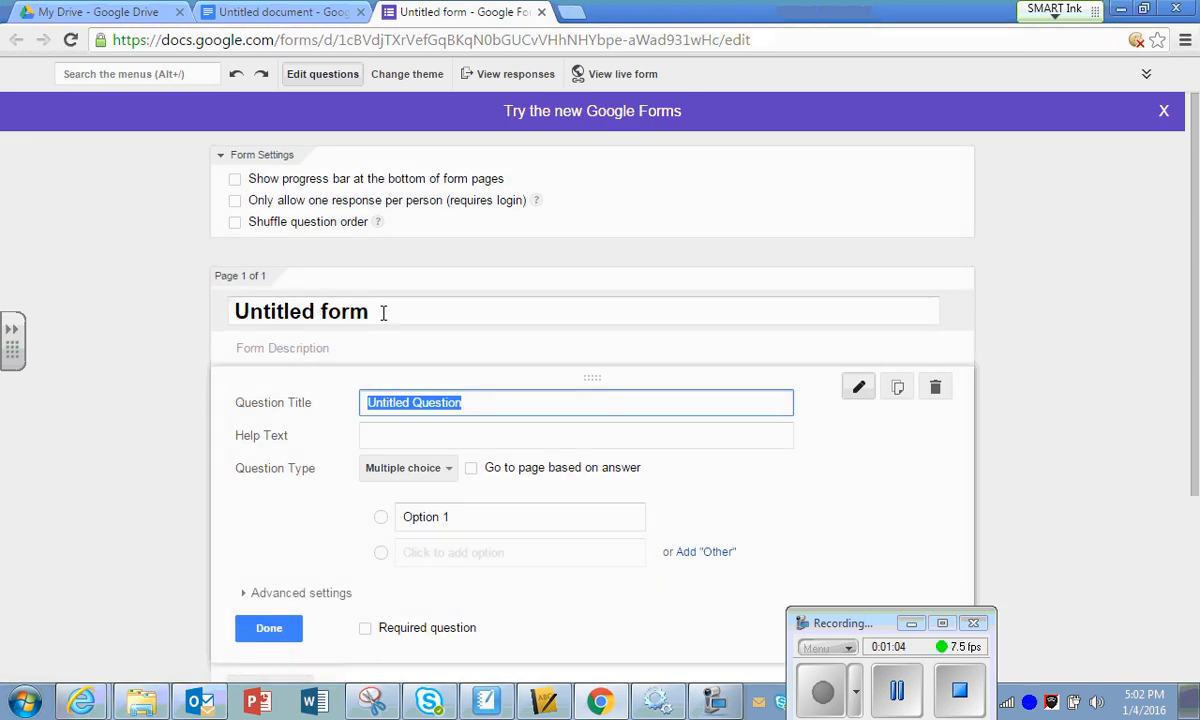
Replace the 'Untitled form' title with 'Wildtree Workshop Registration'.
drag(383, 313, 228, 318)
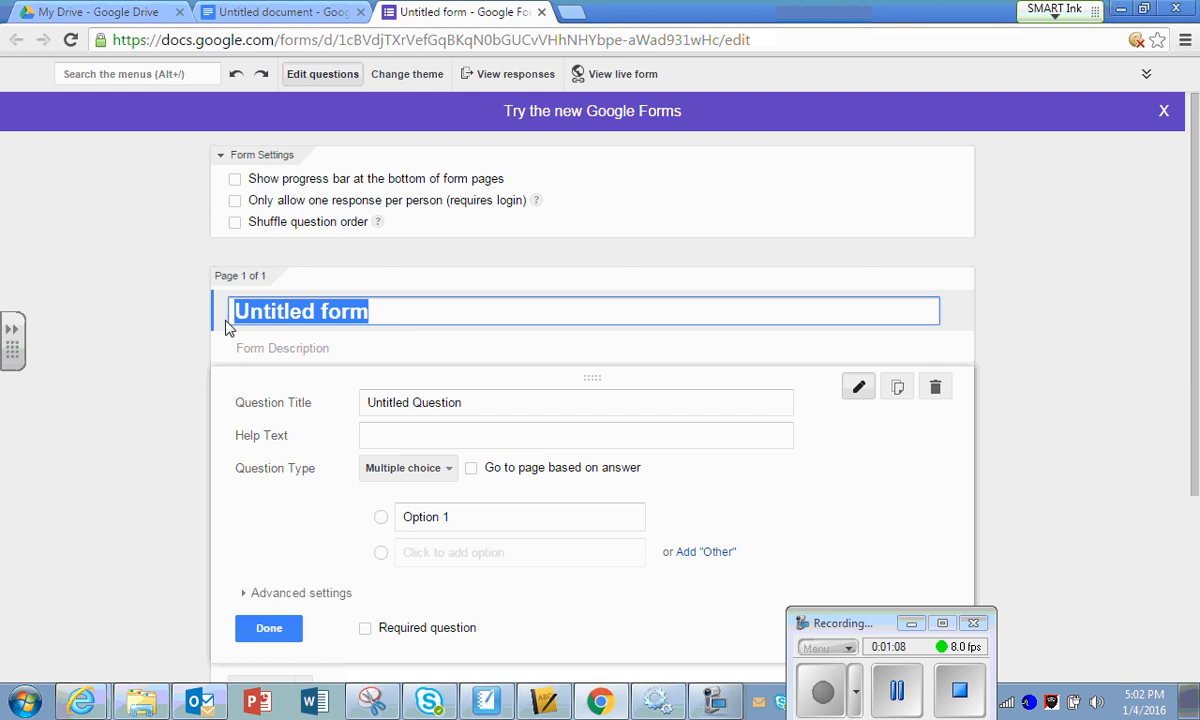
text(Wil)
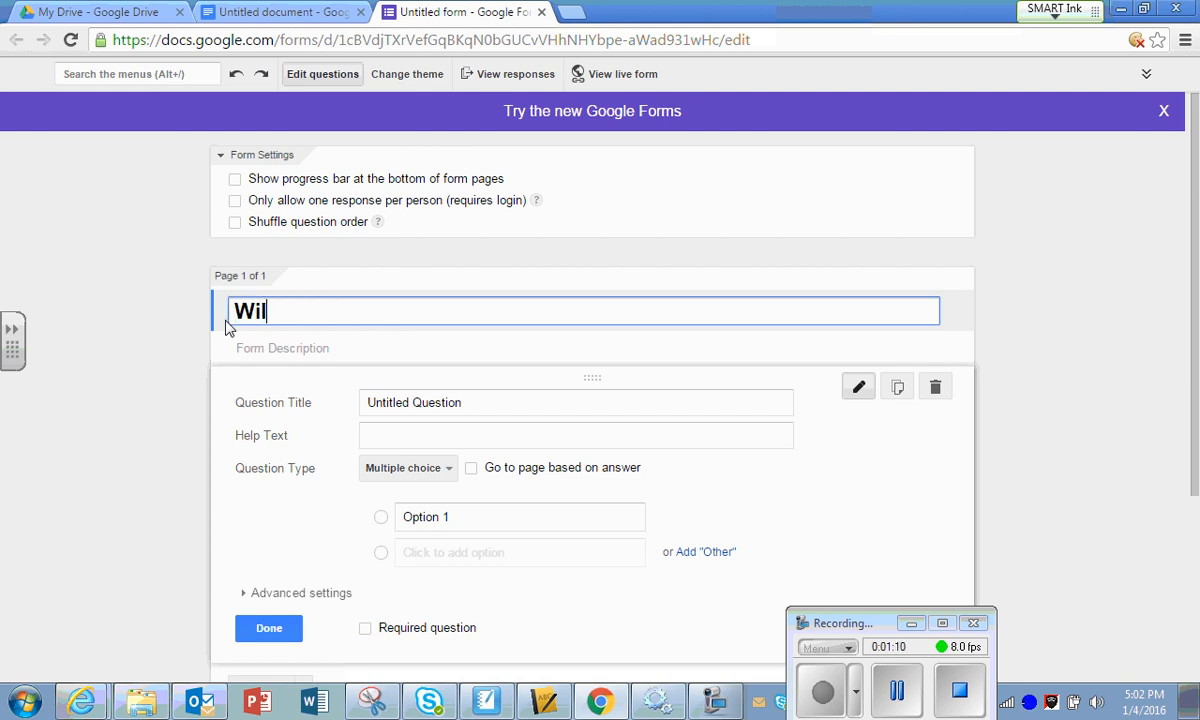
text(dtree Wor)
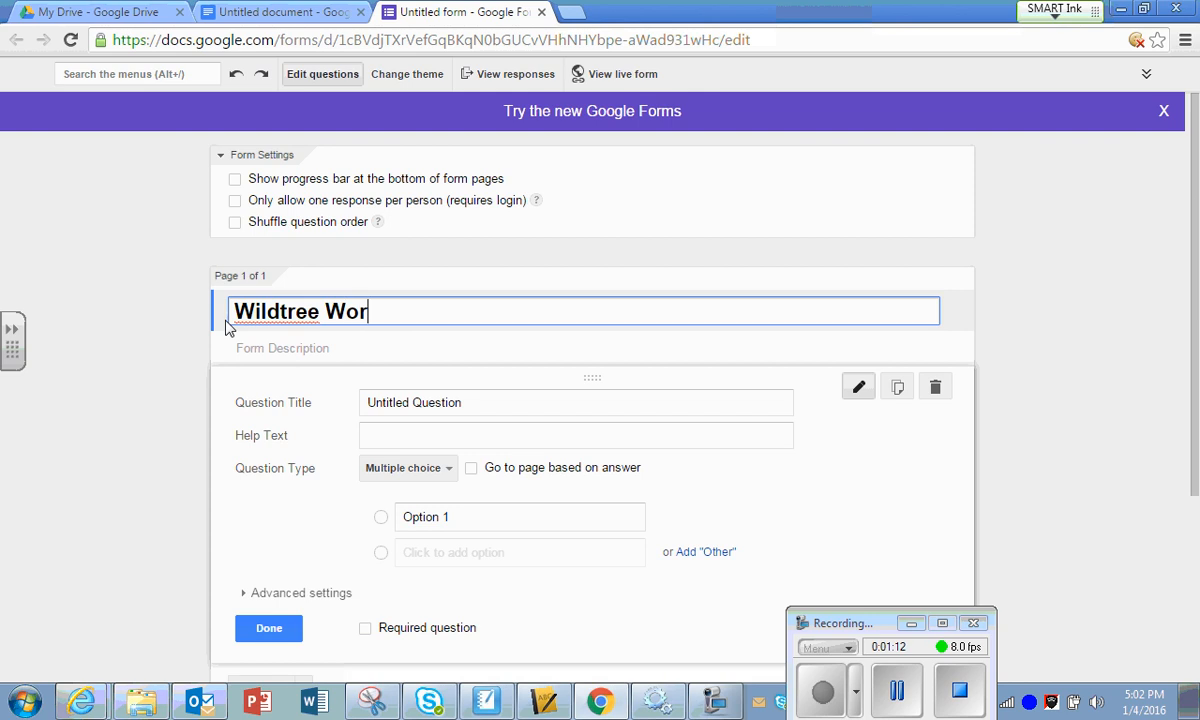
text(kshop )
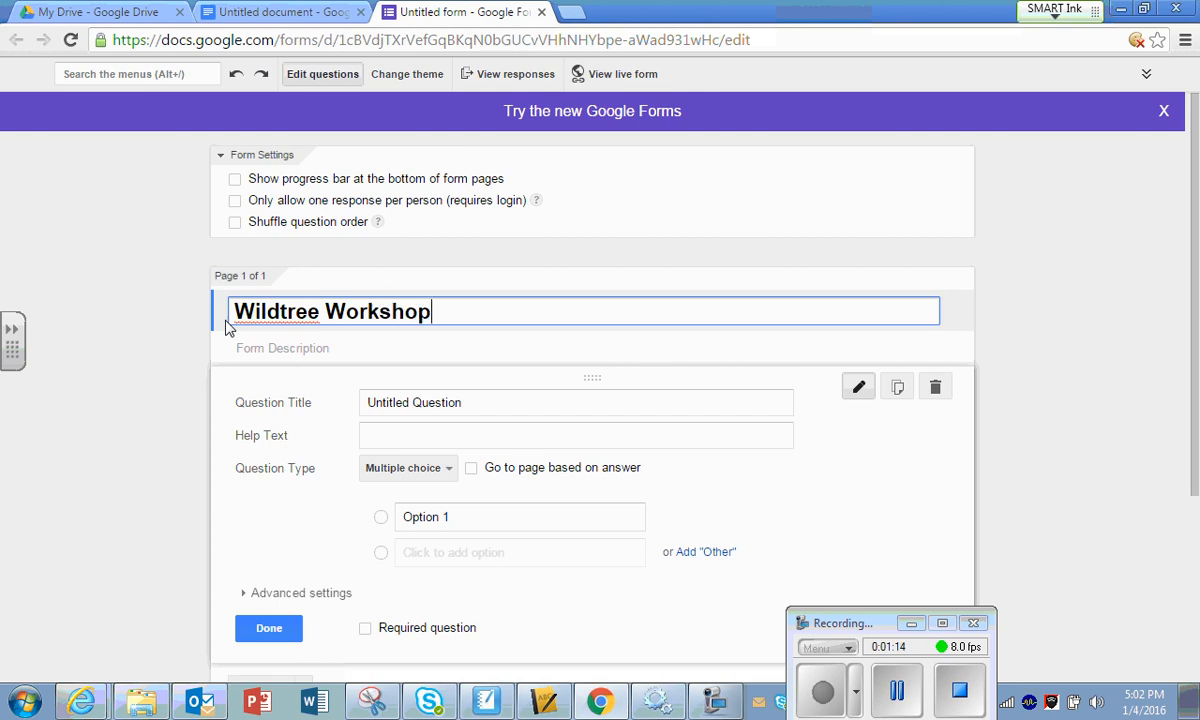
text(Regr)
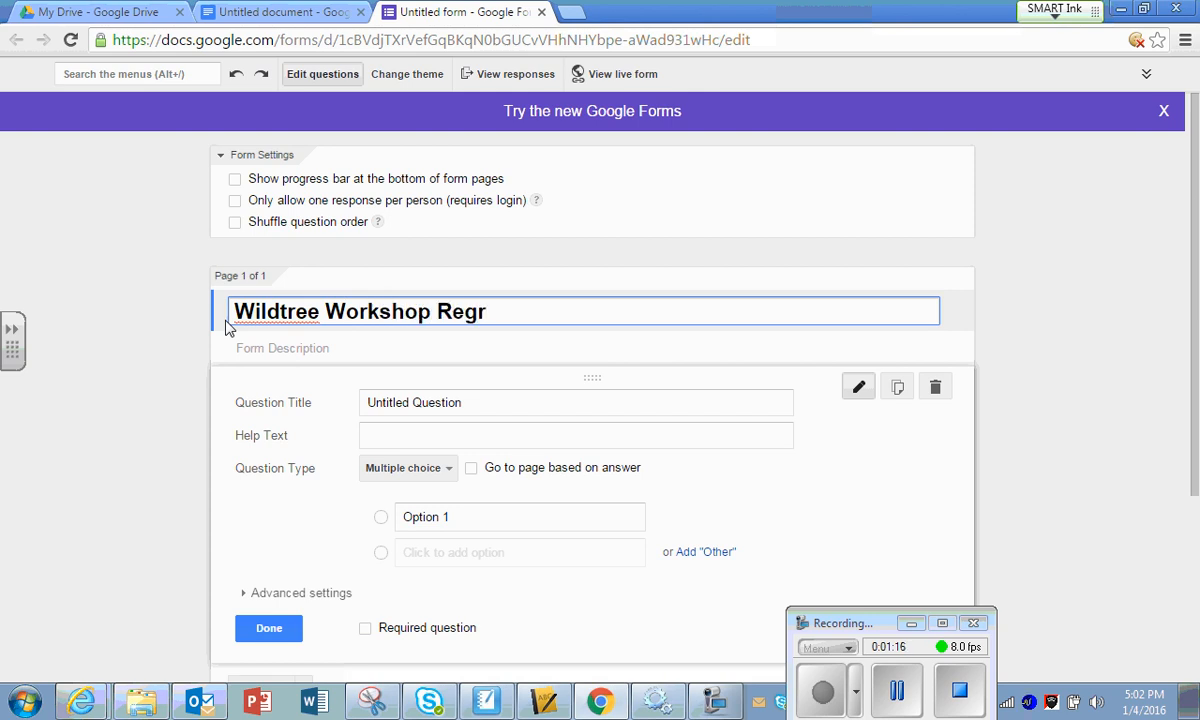
key(BackSpace)
text(istration)
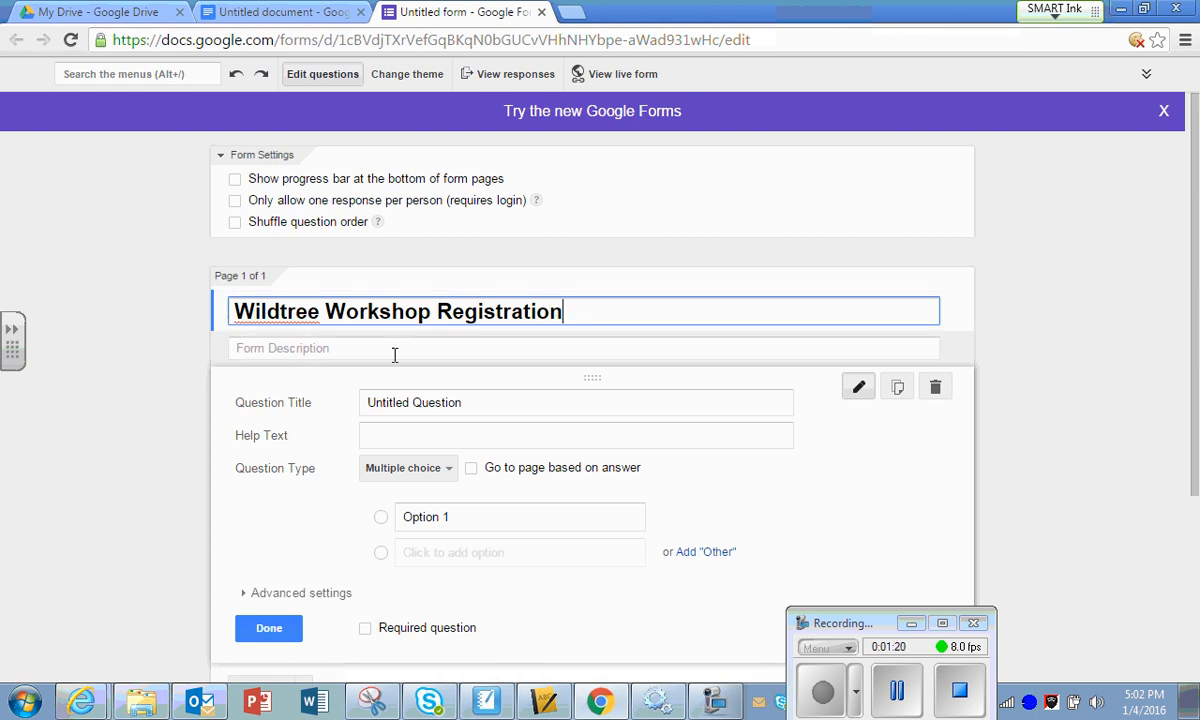
click(498, 400)
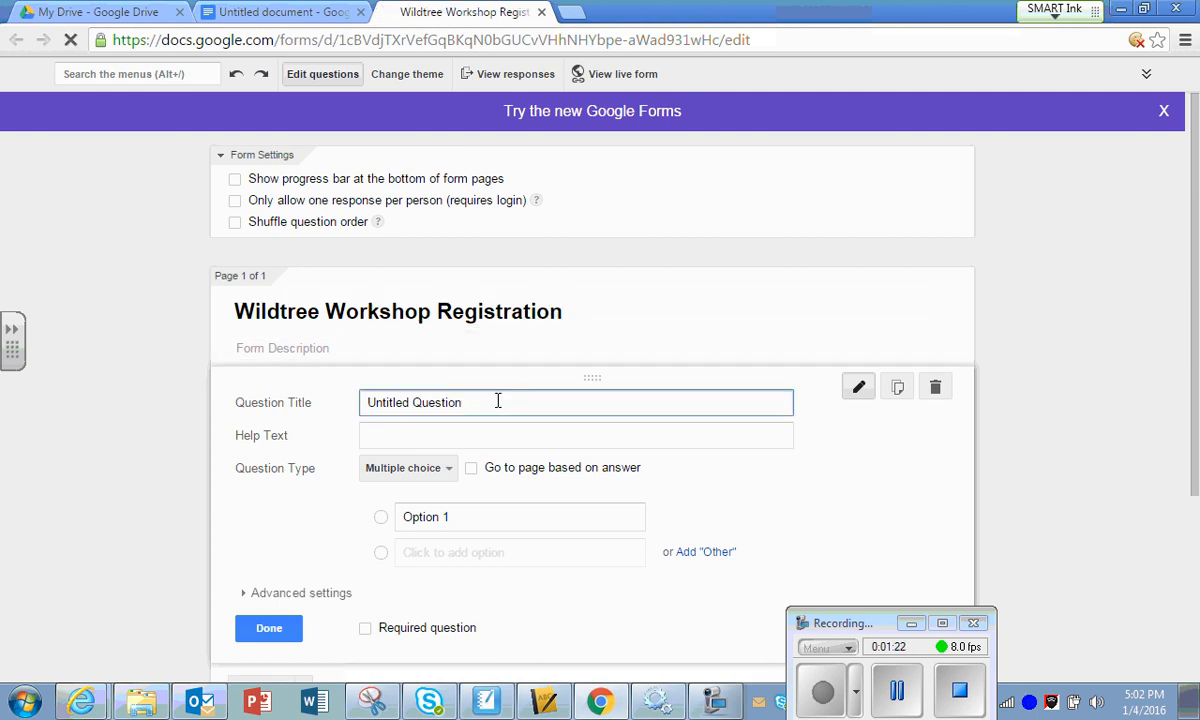
Make the first question a required short-text 'Name' question and add another question below.
drag(498, 402, 335, 418)
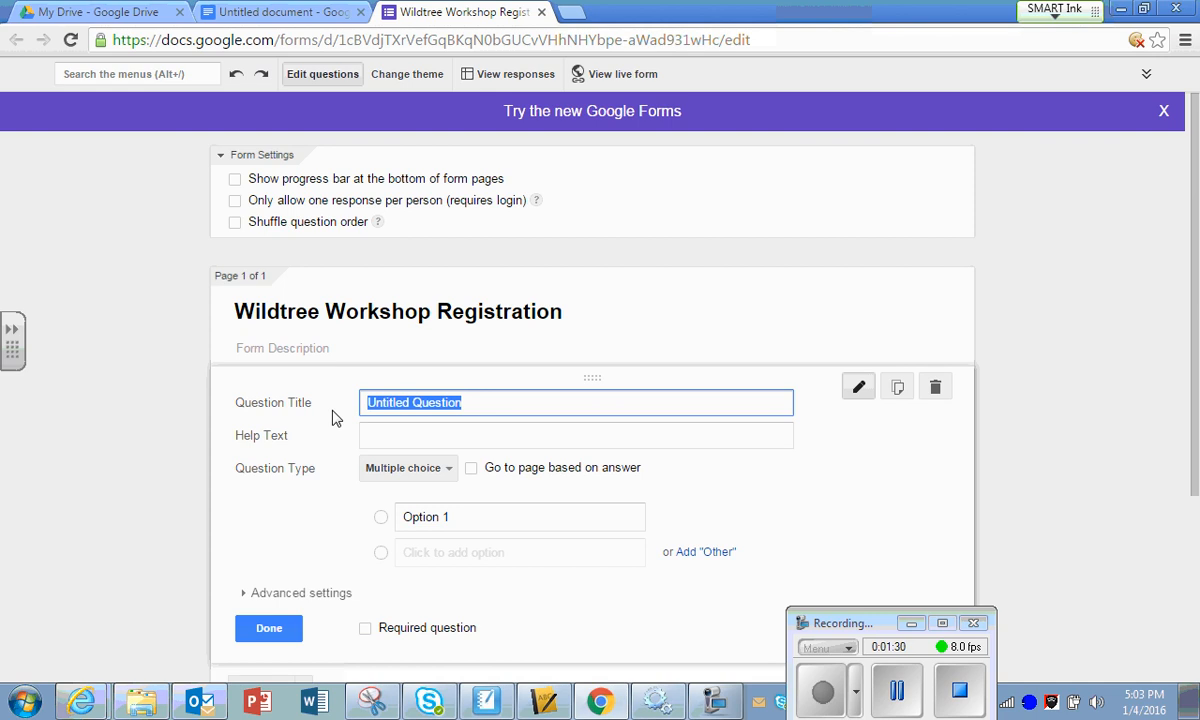
text(Name)
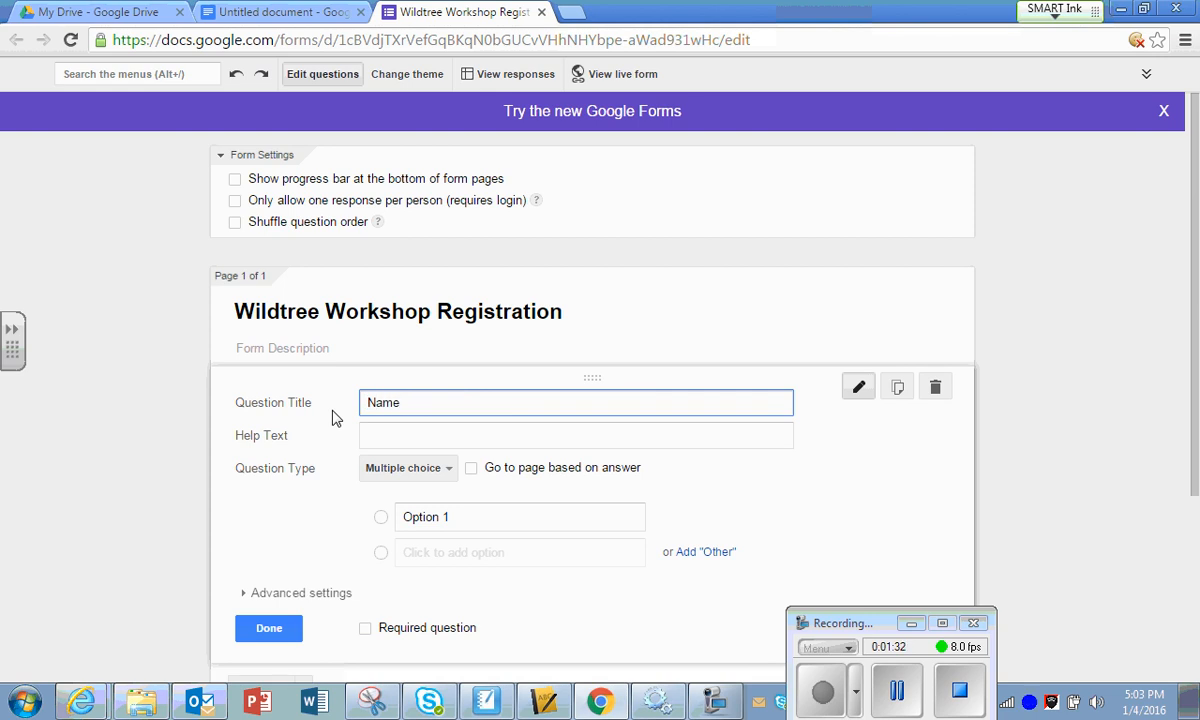
click(449, 475)
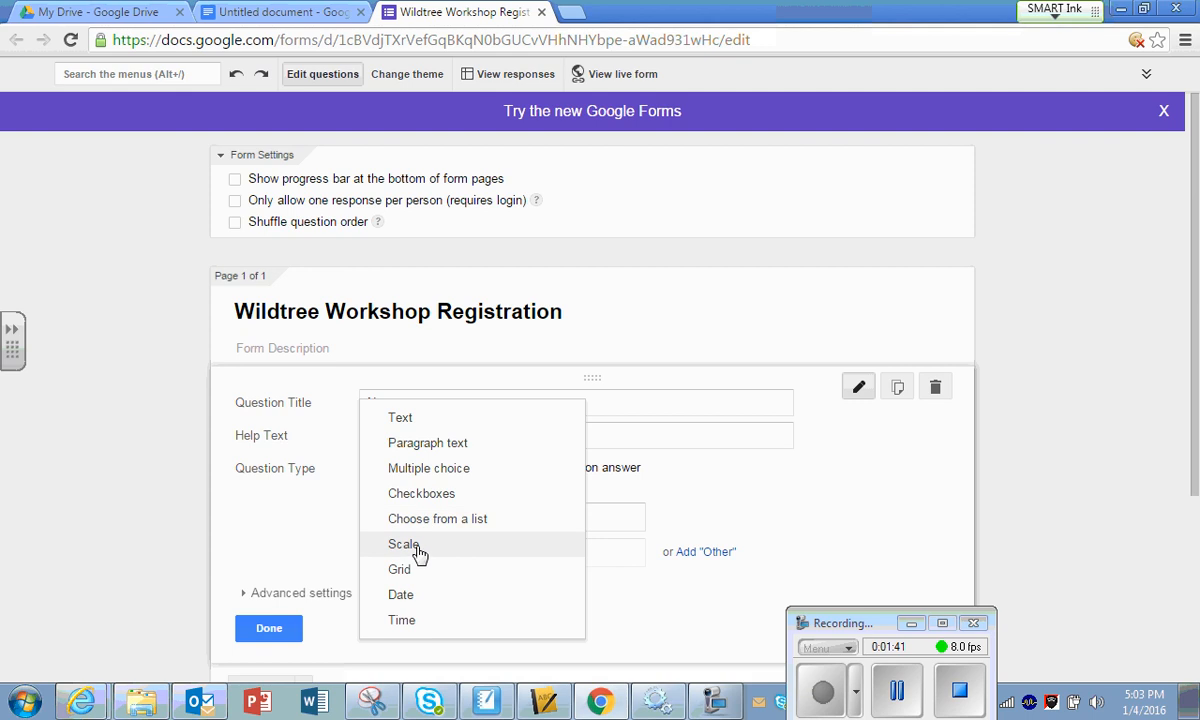
click(416, 418)
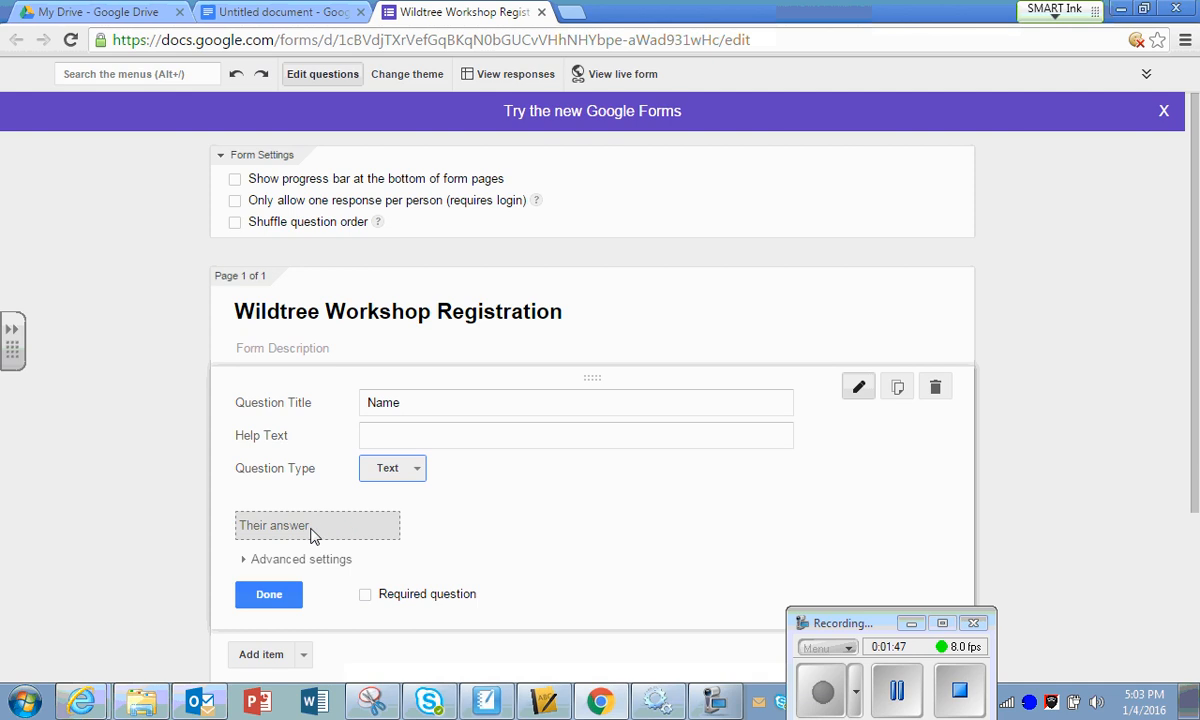
click(366, 595)
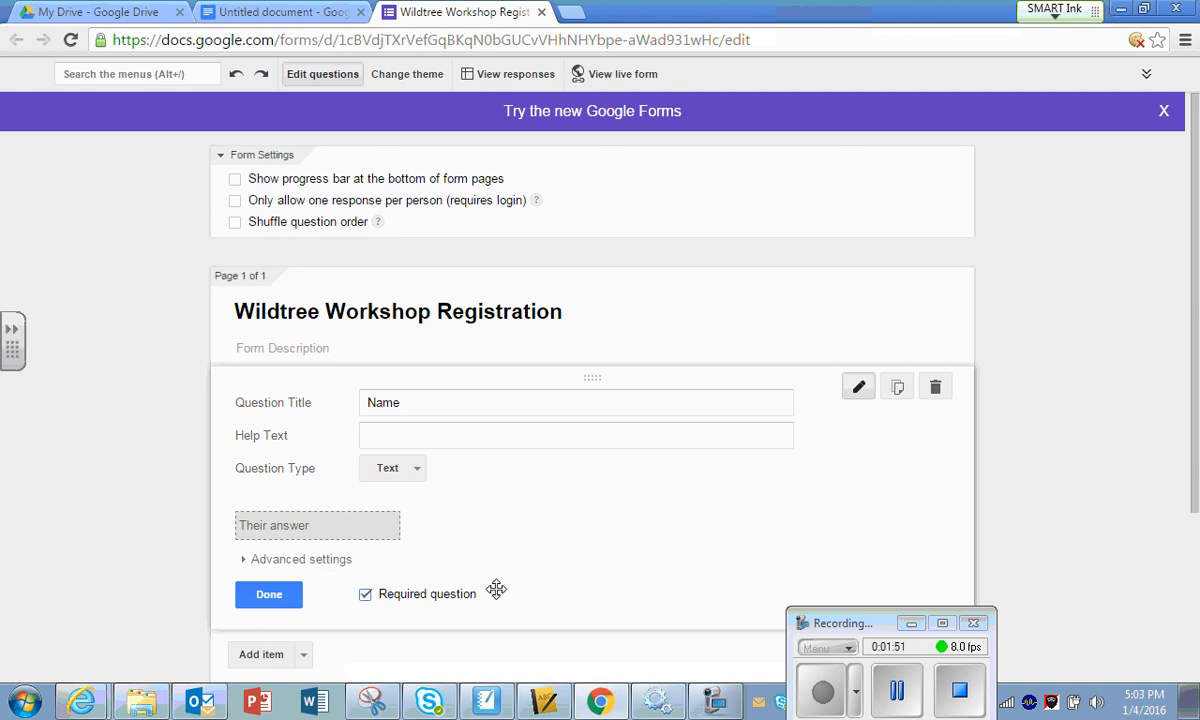
click(262, 654)
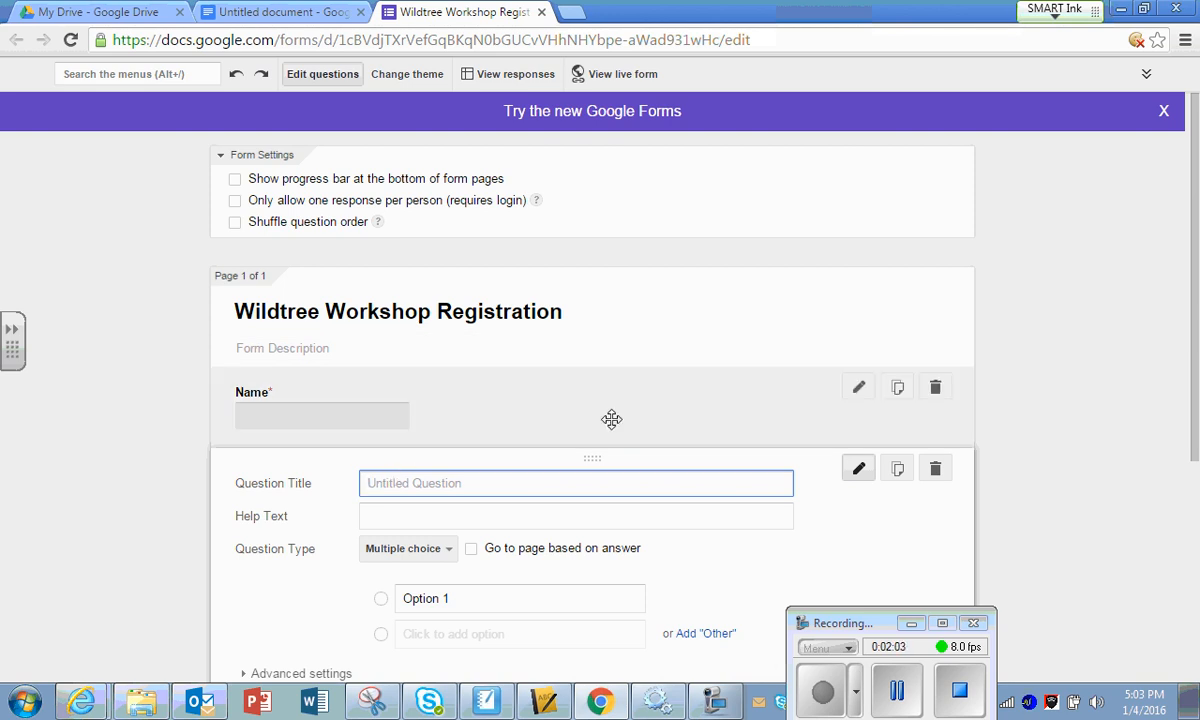
Title the question 'Which workshop are you registering for' with options January 11, 14, 15 and Other.
text(Which workship)
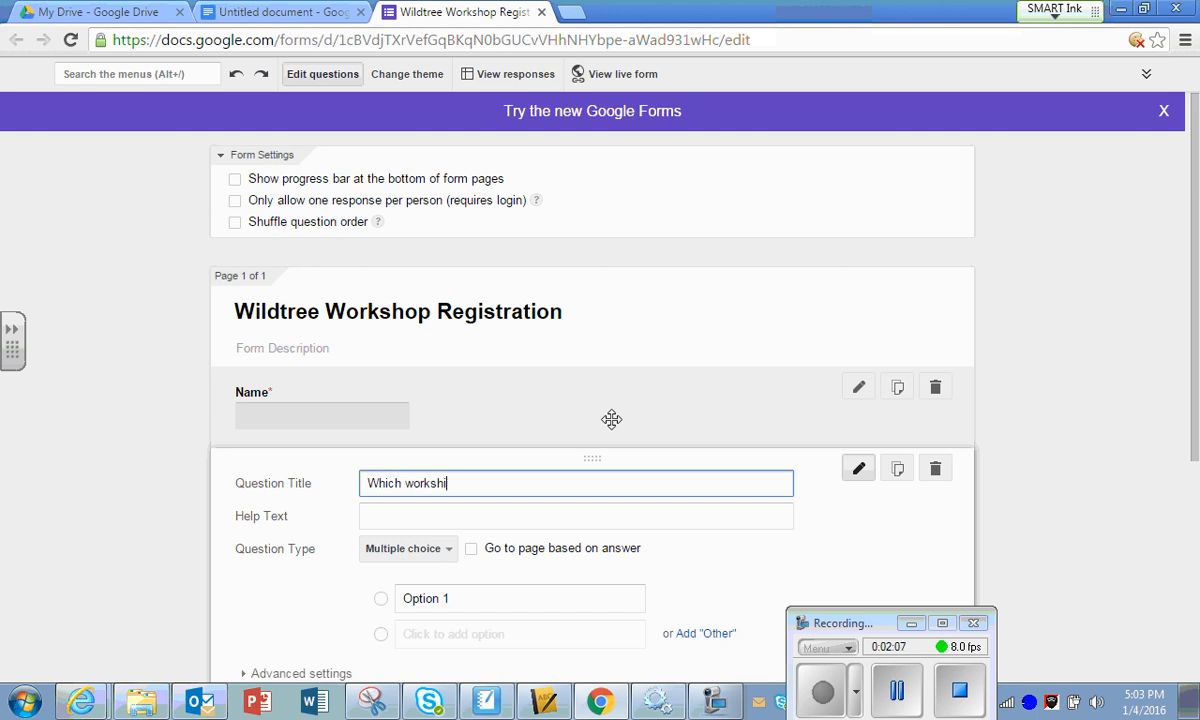
key(BackSpace)
text(op are you registering)
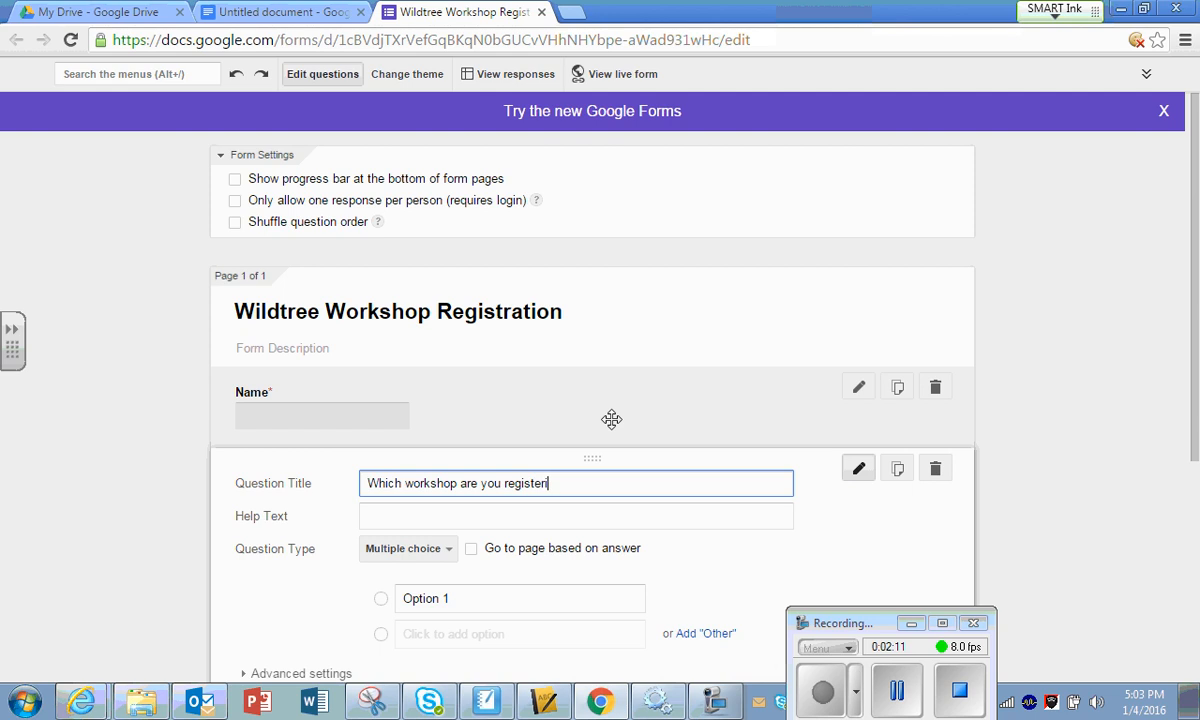
text( for?)
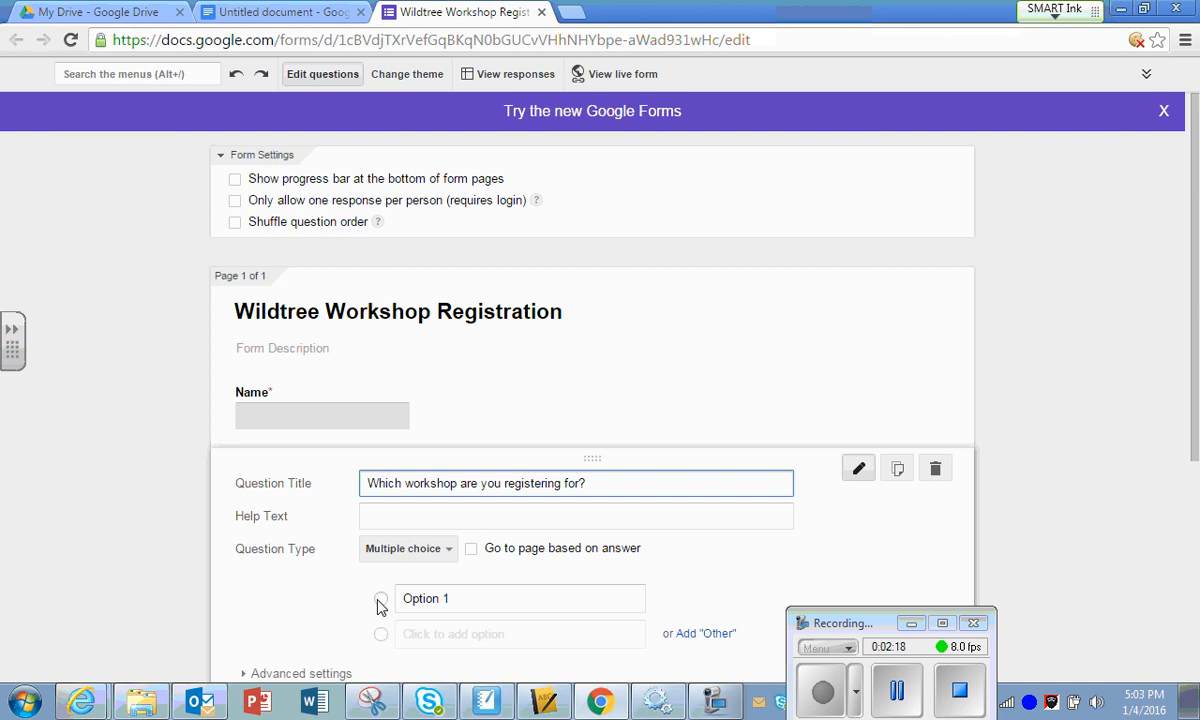
click(470, 599)
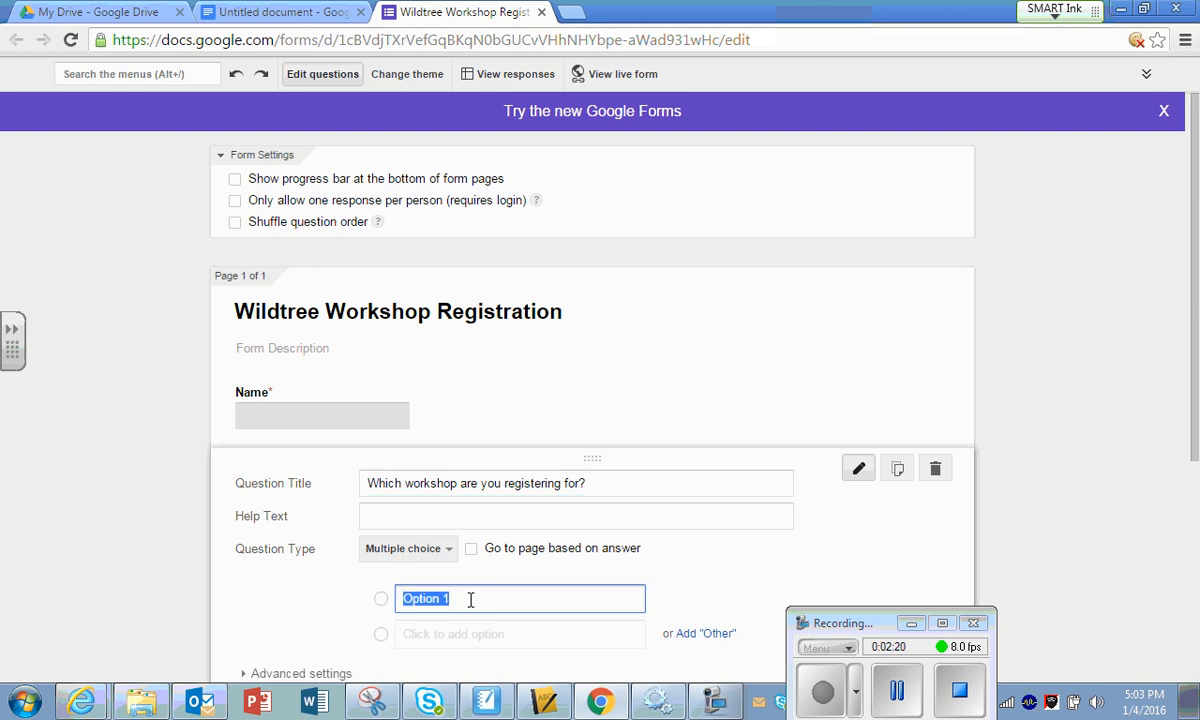
text(January 11)
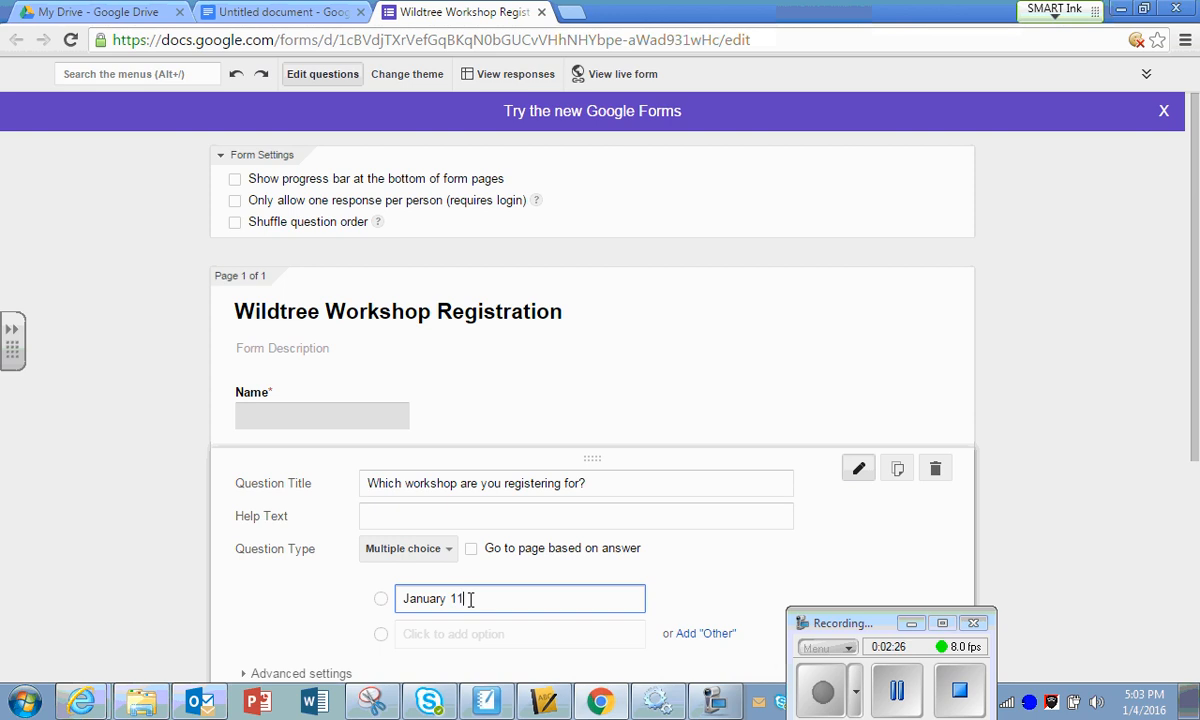
click(437, 632)
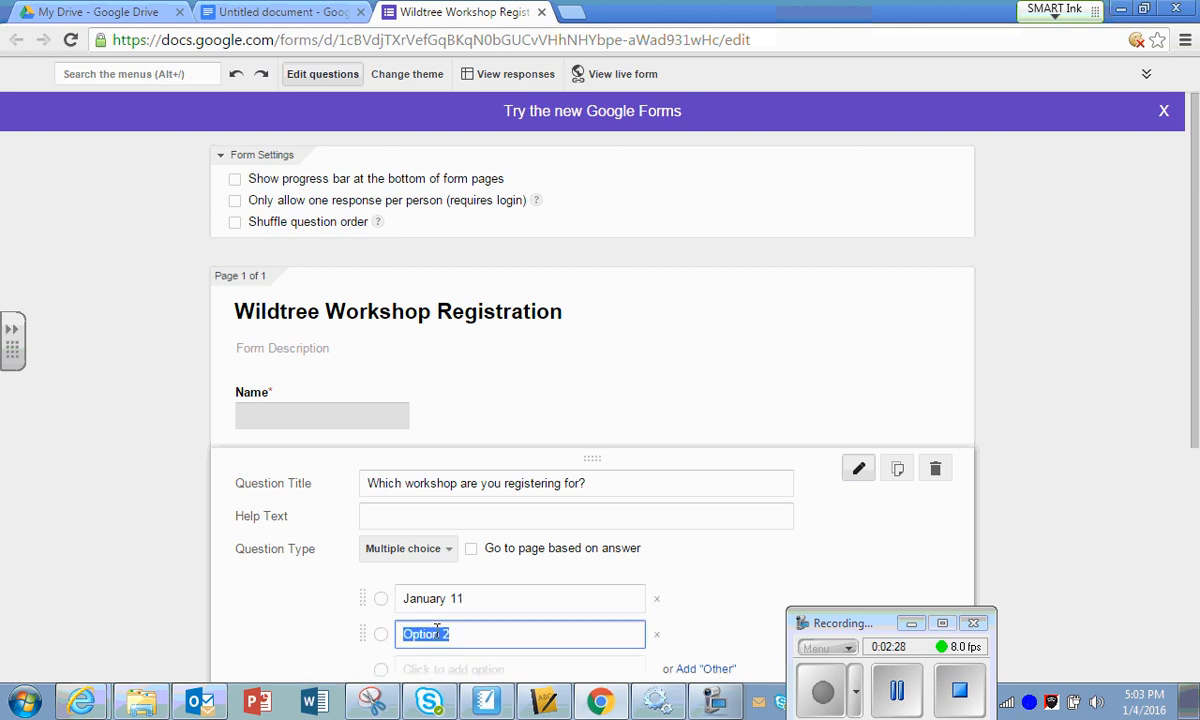
text(January 14)
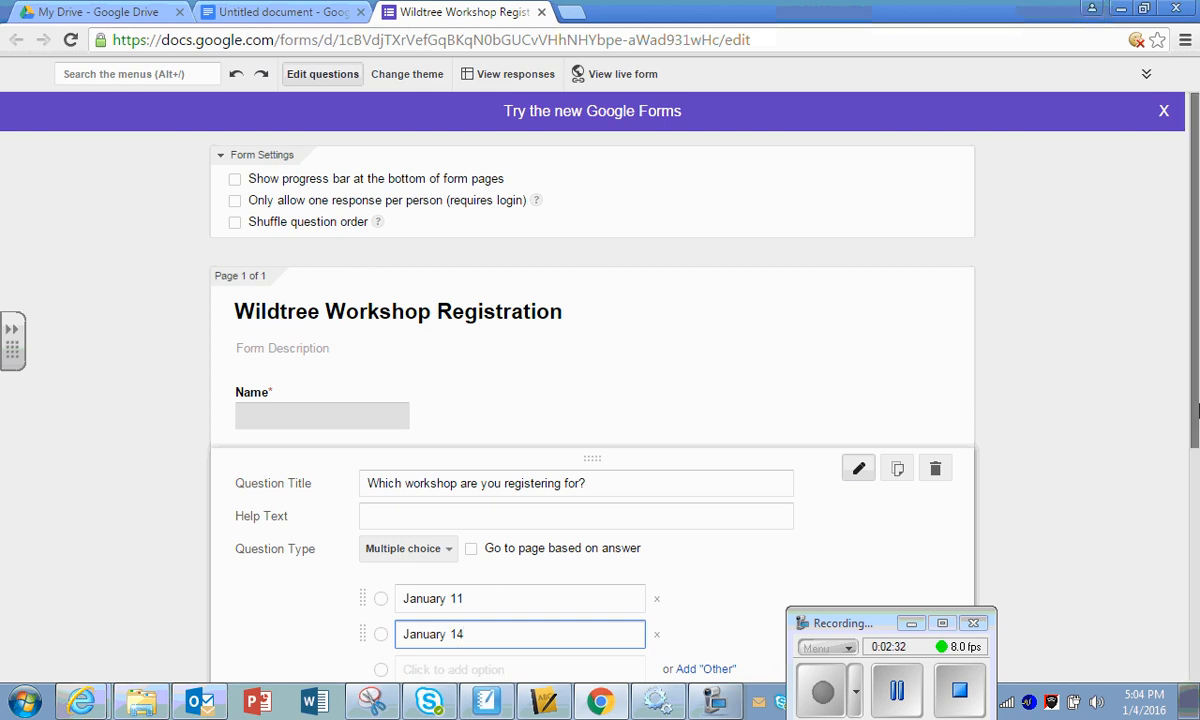
drag(1194, 425, 1186, 500)
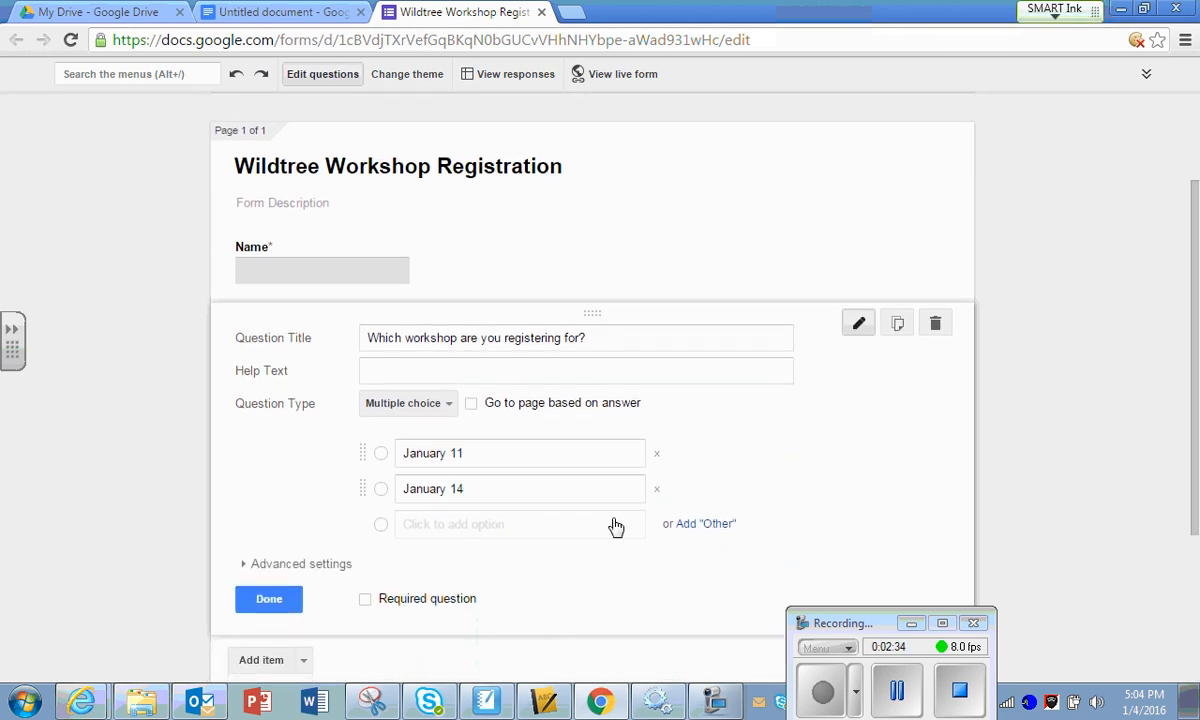
click(608, 526)
text(Ja)
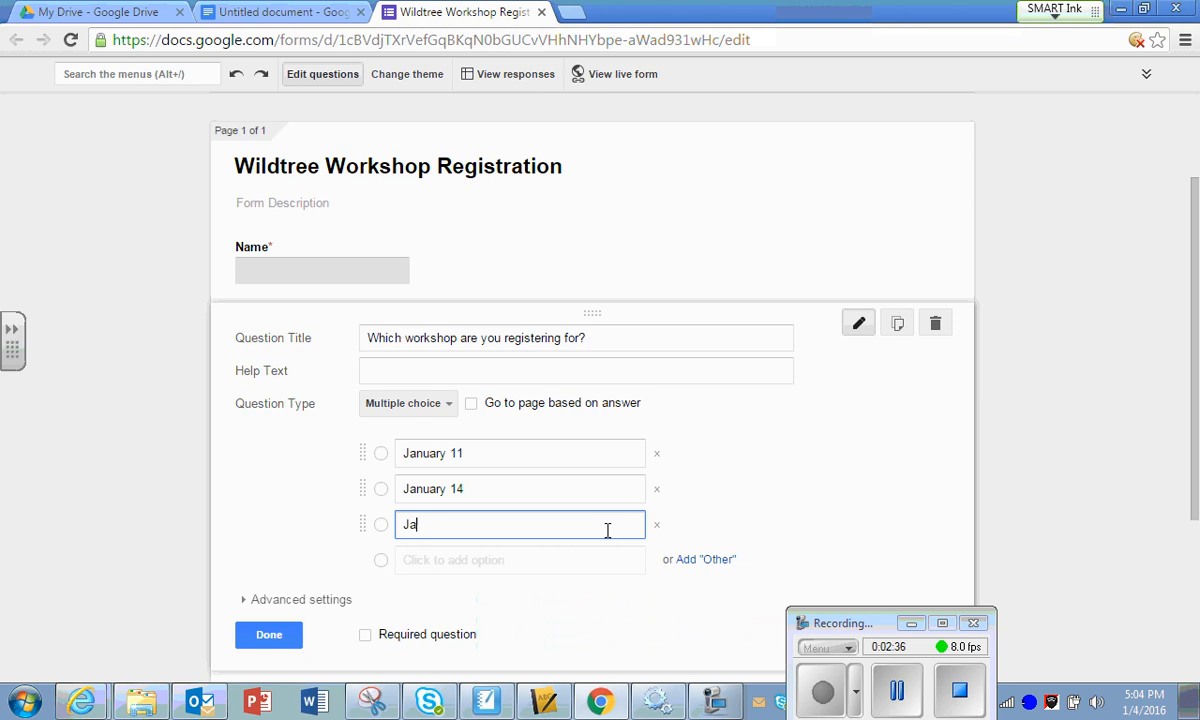
text(nuary 15)
click(714, 563)
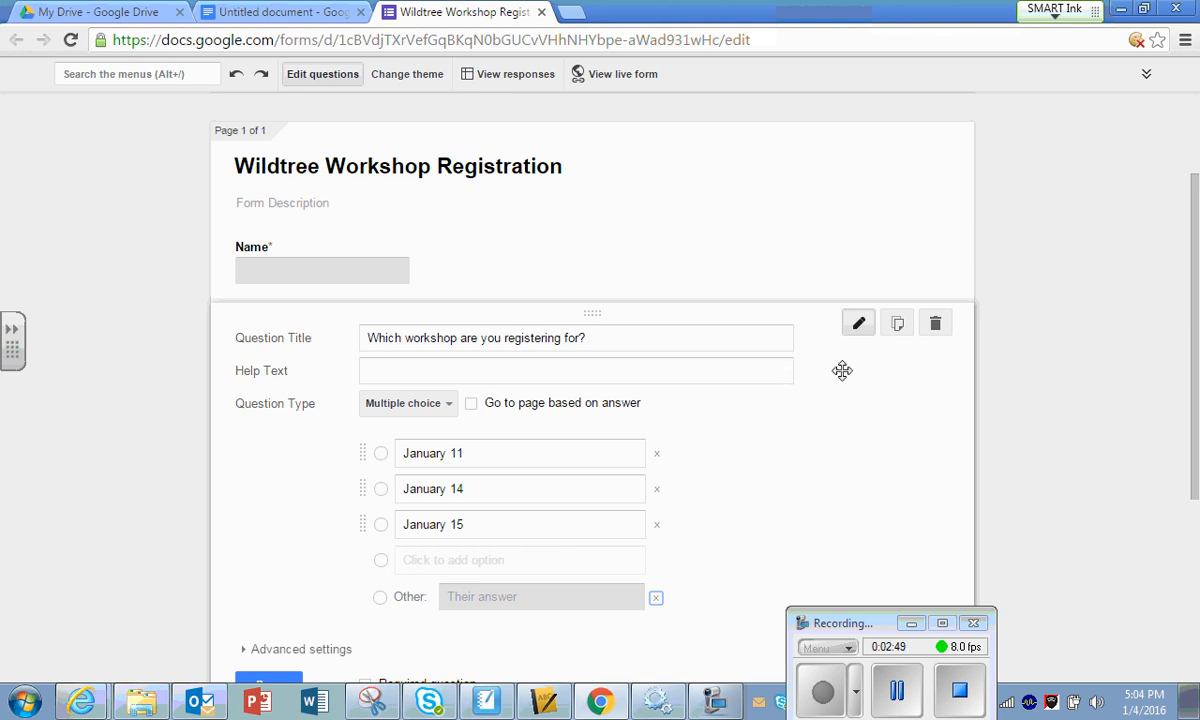
Add help text 'feel free to suggest a date!' and make the workshop question required.
click(775, 377)
text(f)
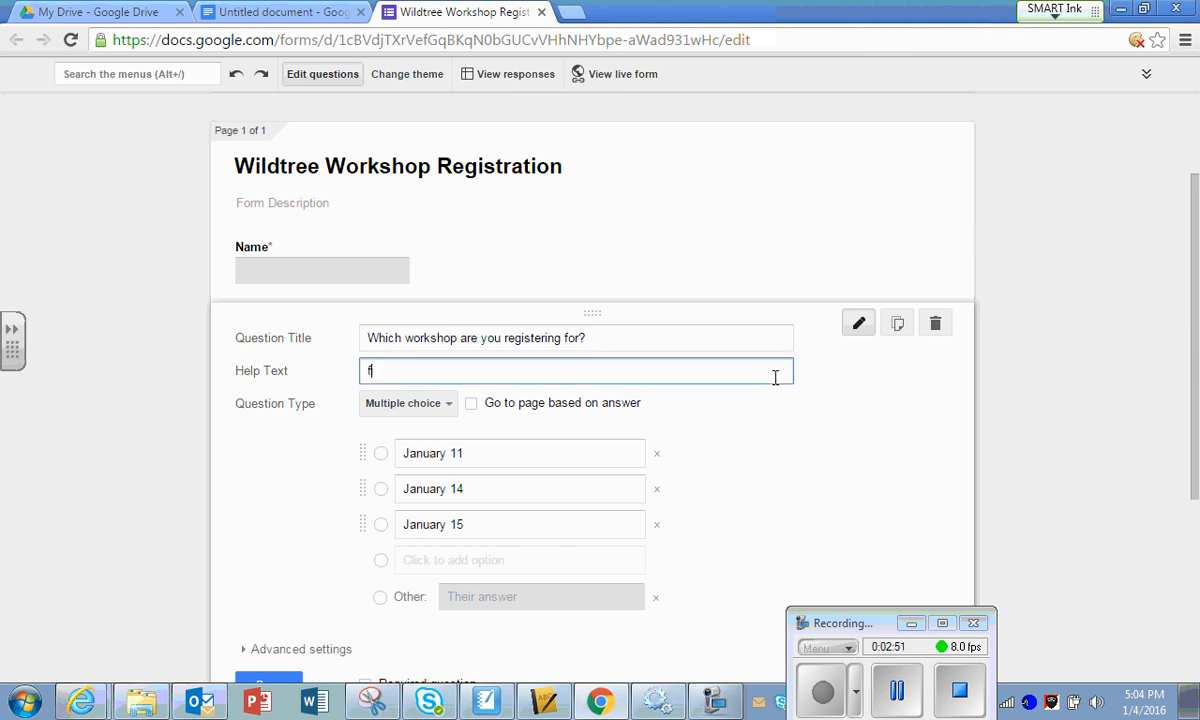
text(eel free to sugges)
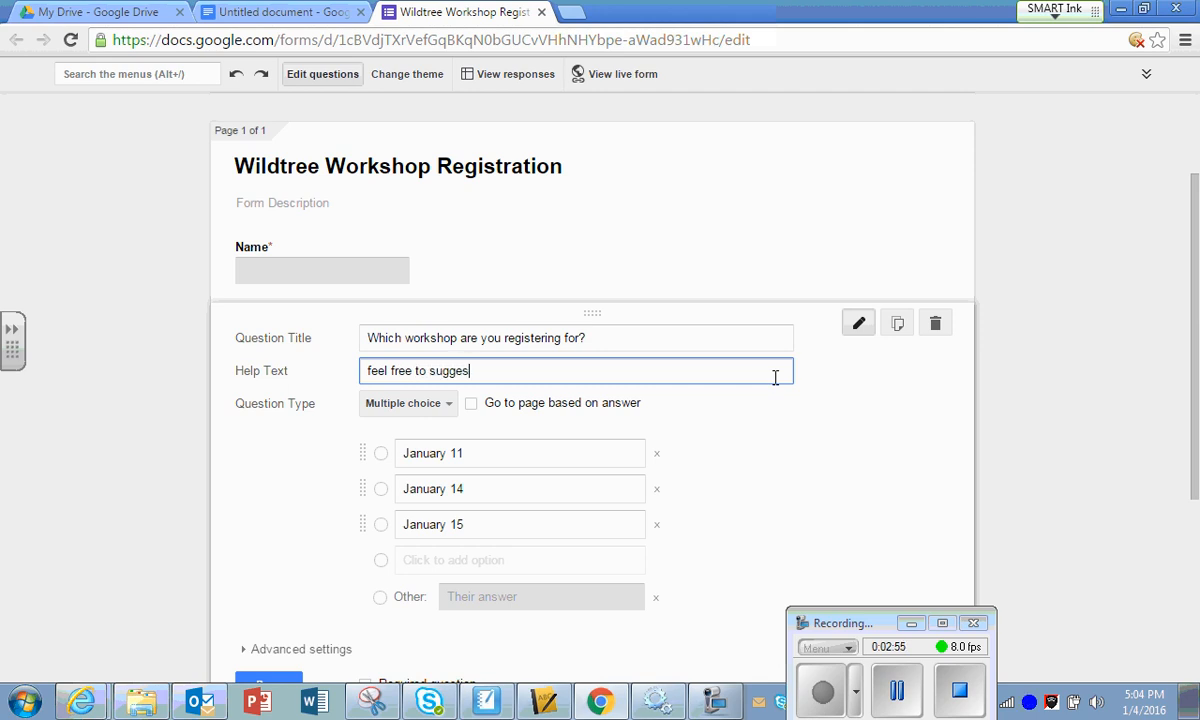
text(t a date)
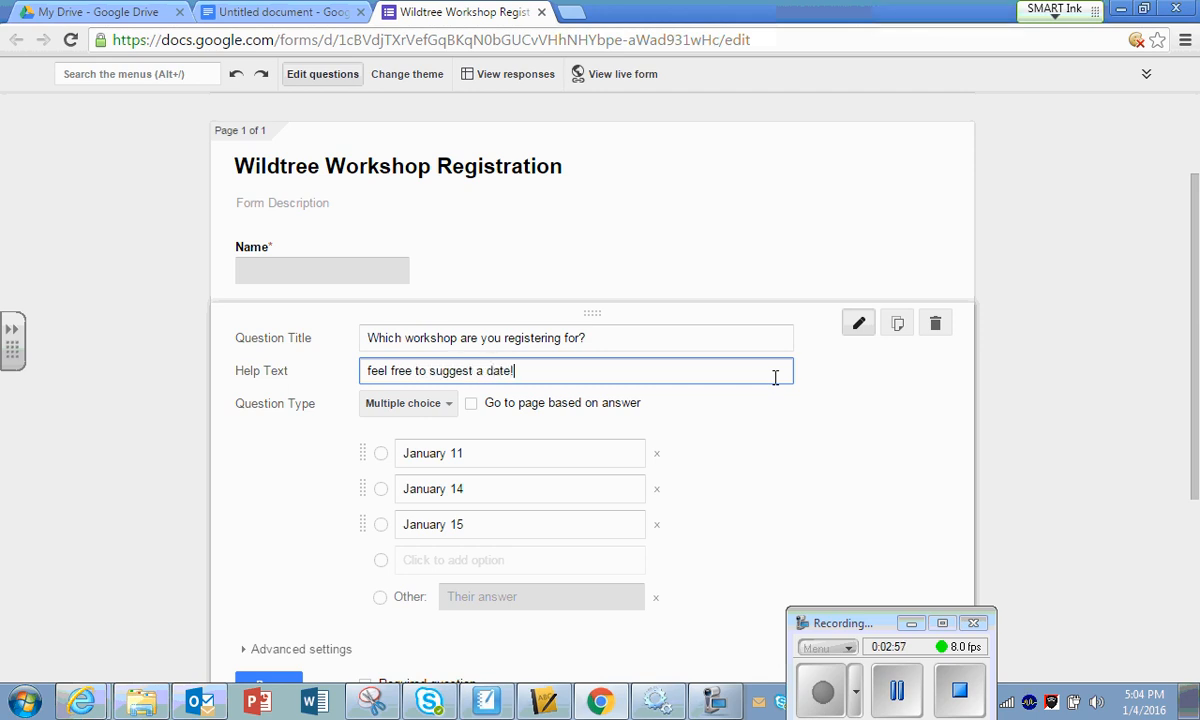
text(!)
scroll(1180, 282, down, 2)
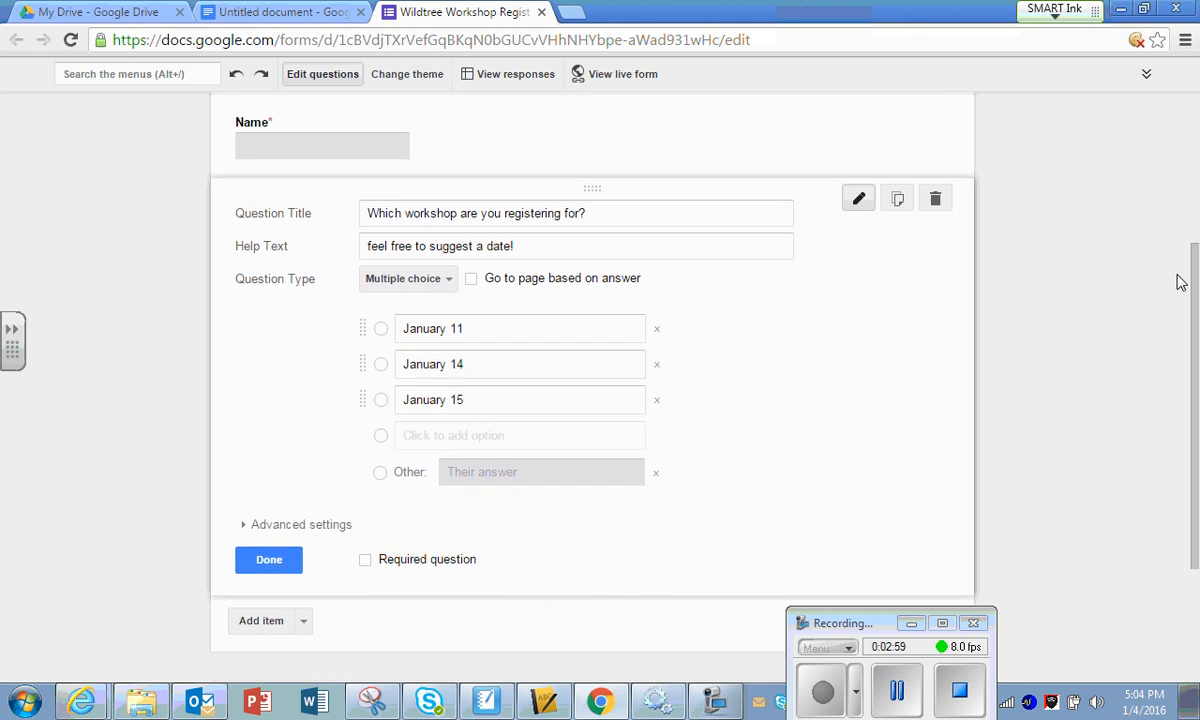
click(365, 562)
click(272, 564)
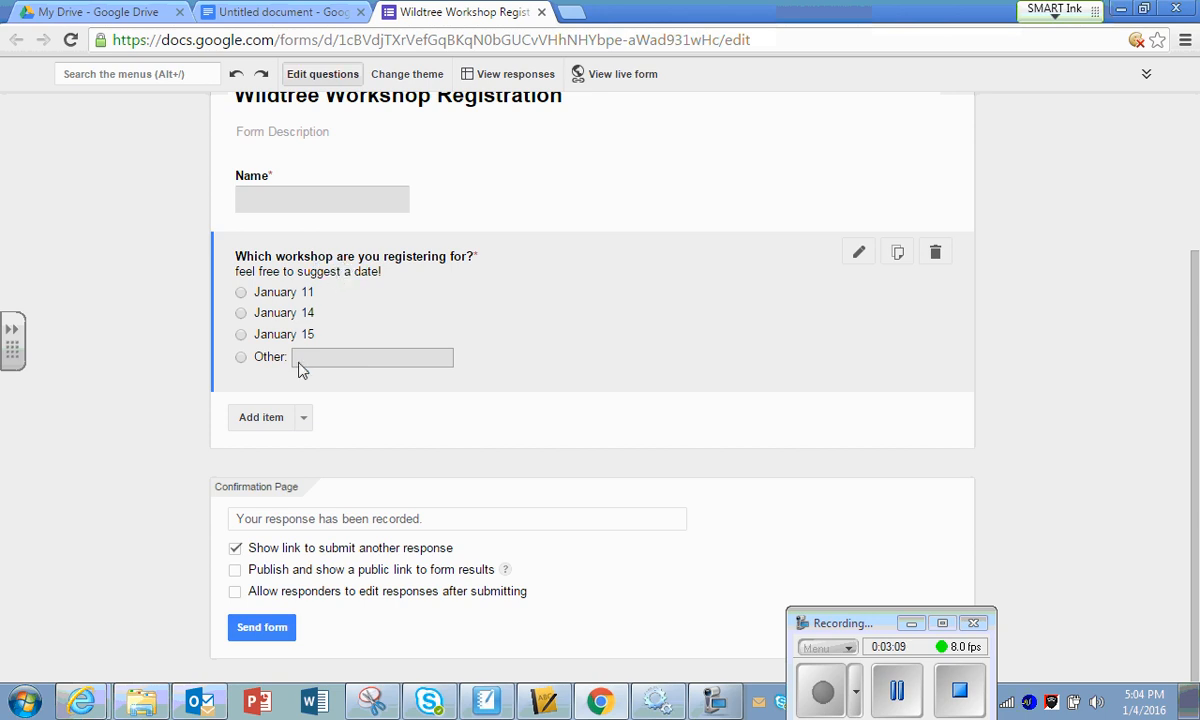
Add a checkbox question, first titled 'What is your favorite workshop'.
click(262, 418)
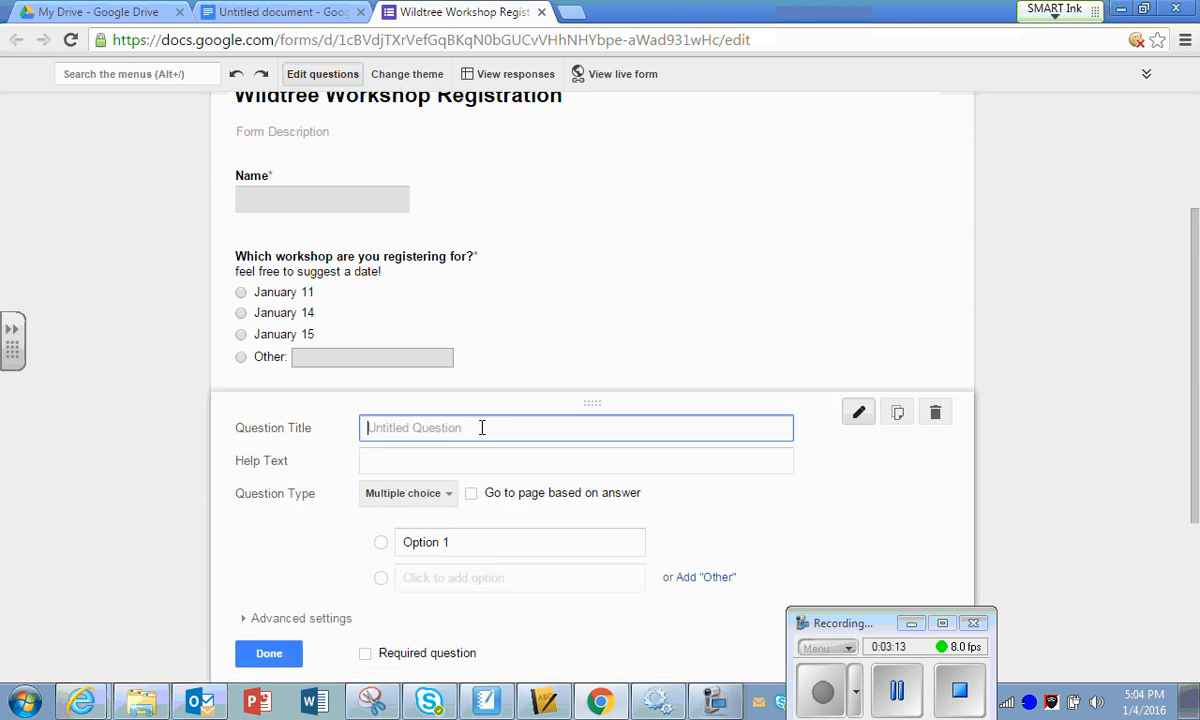
text(What is your)
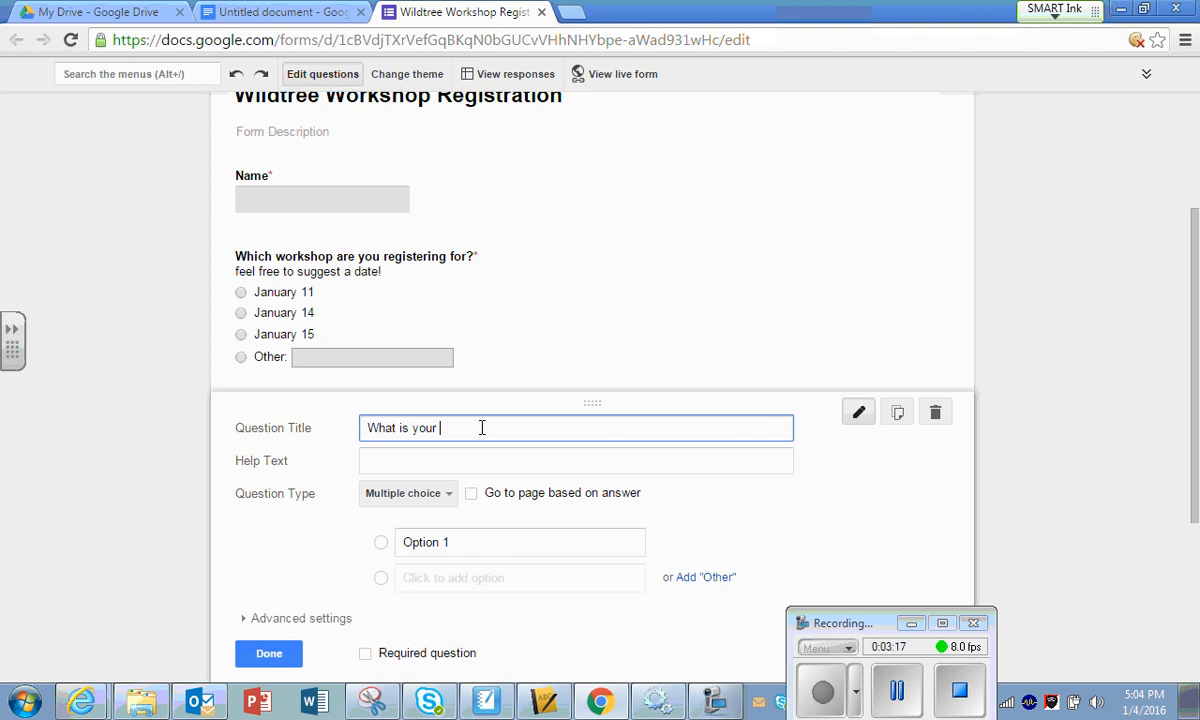
text( fa)
text(va)
key(BackSpace)
text(or)
key(BackSpace)
key(BackSpace)
key(BackSpace)
text(favorite workshop?)
click(453, 496)
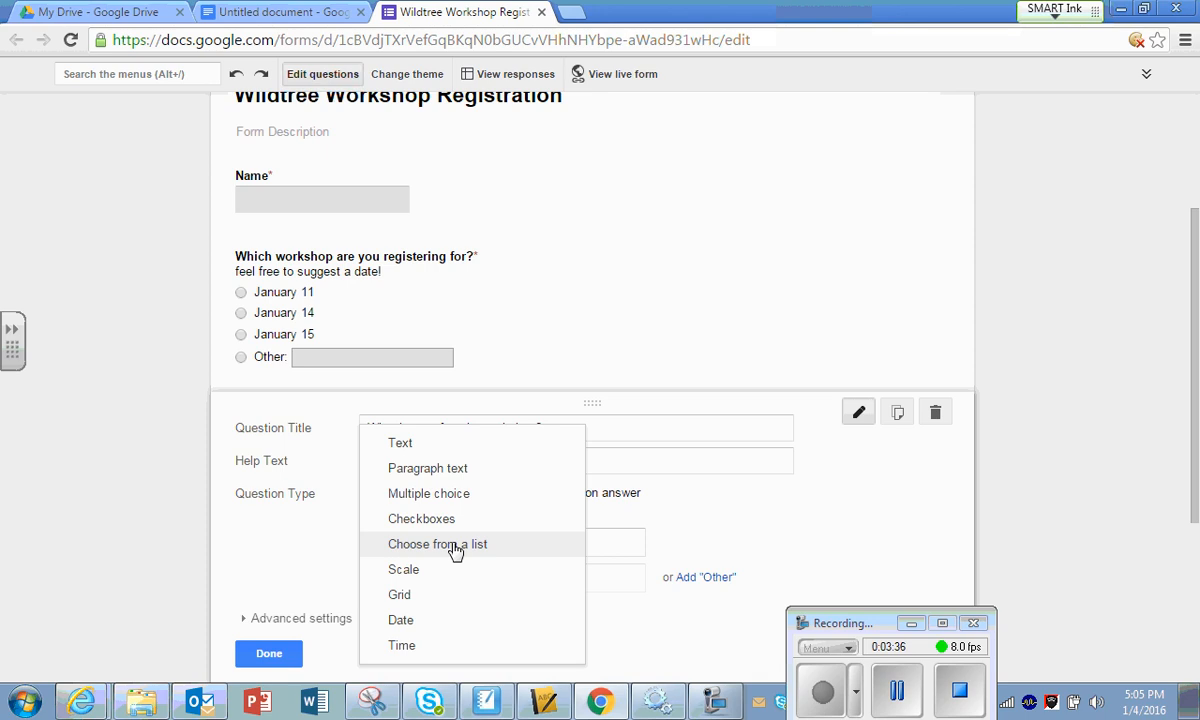
click(430, 519)
click(446, 542)
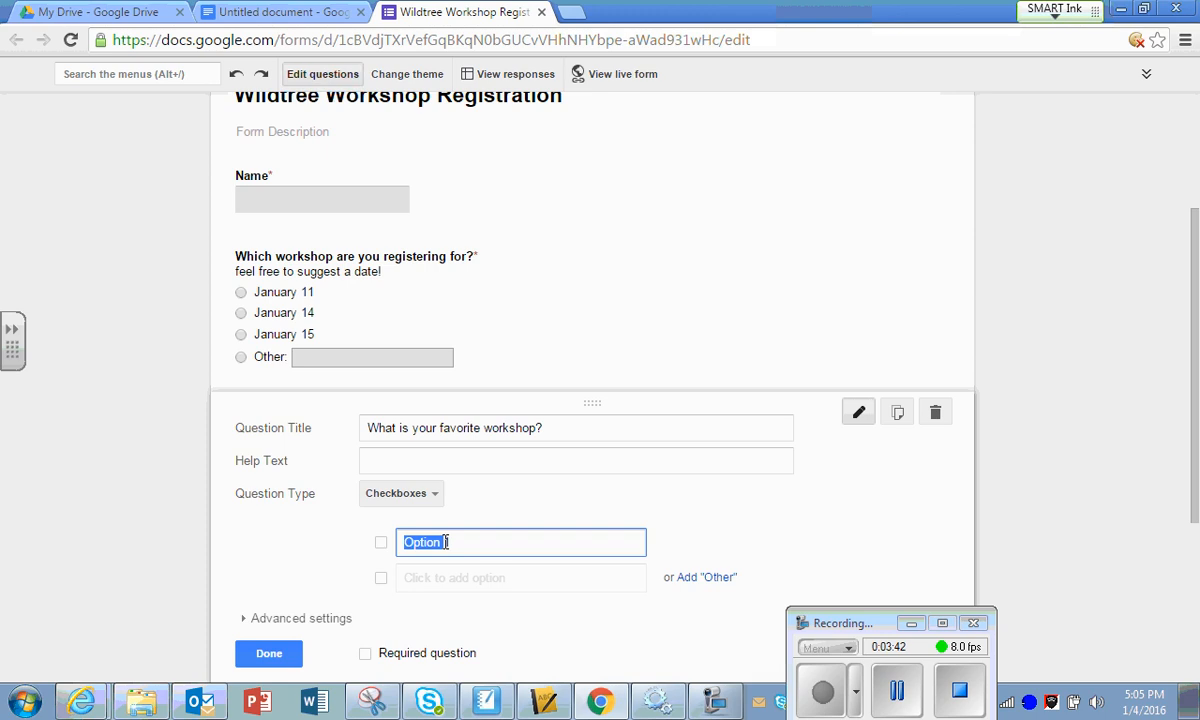
Retitle it 'Which workshops would you like me to offer', list Kidtastic, Comfort Foods, Dinner on Deck, Crock Pot Creations, required.
drag(582, 431, 365, 427)
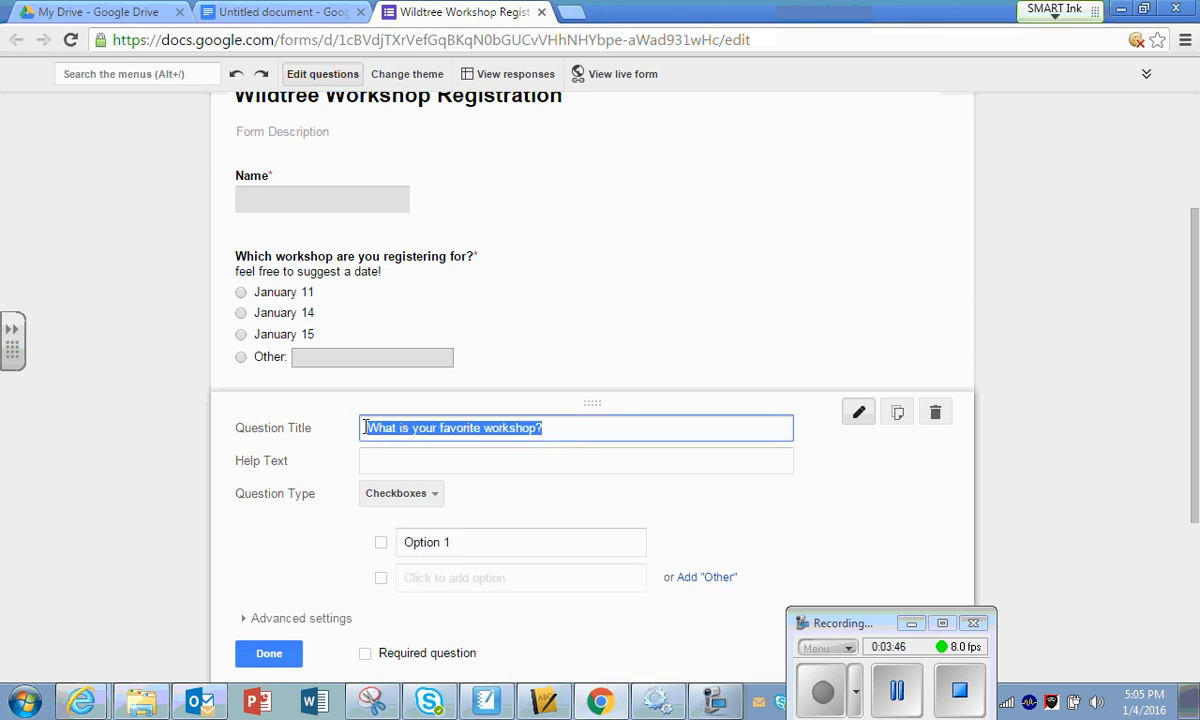
text(Which wor)
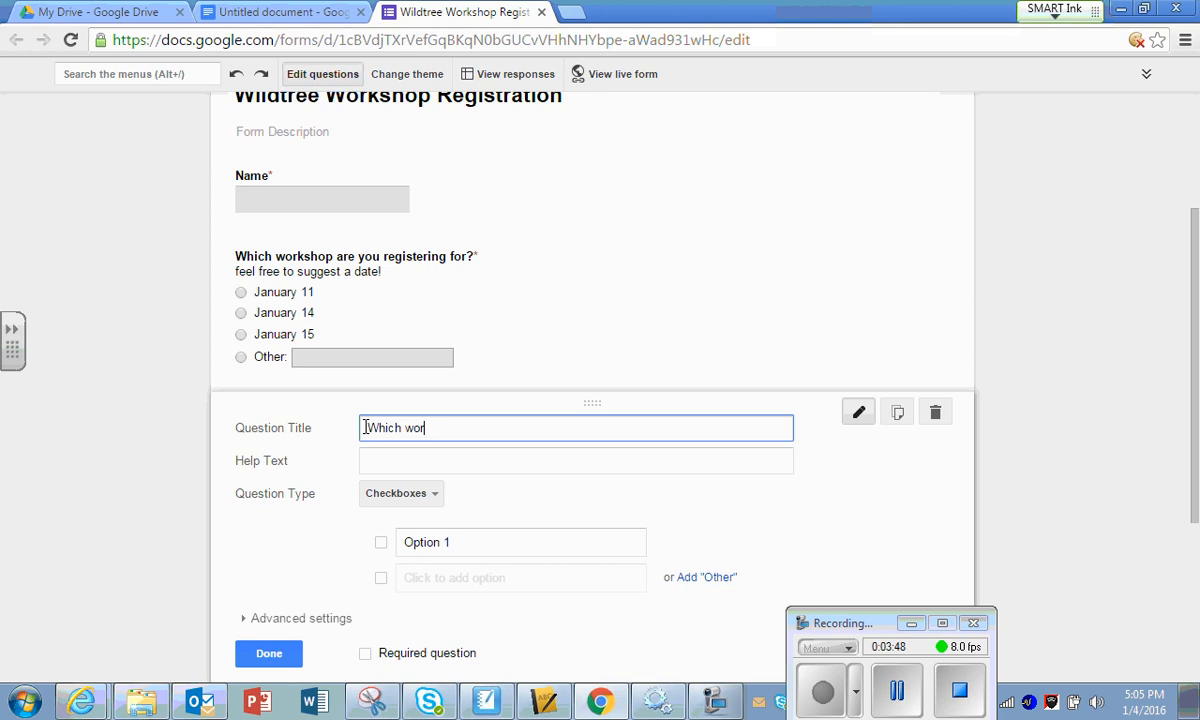
text(kshops would you like me)
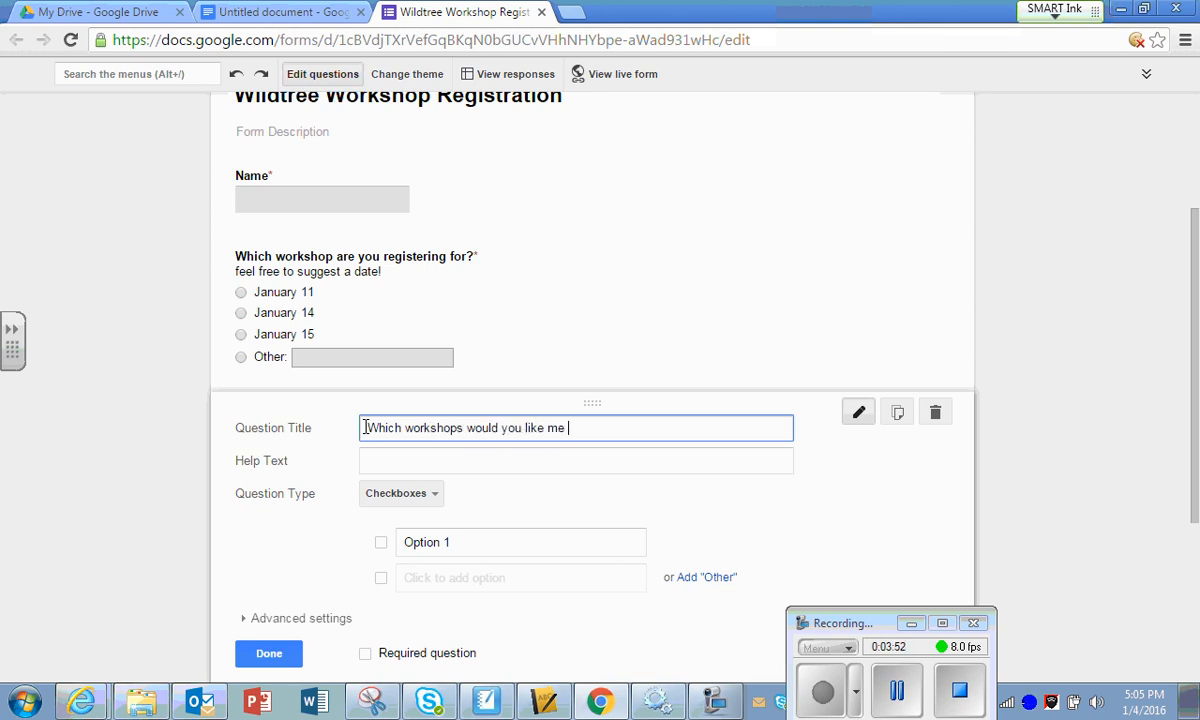
text( to offer?)
click(472, 539)
text(ki)
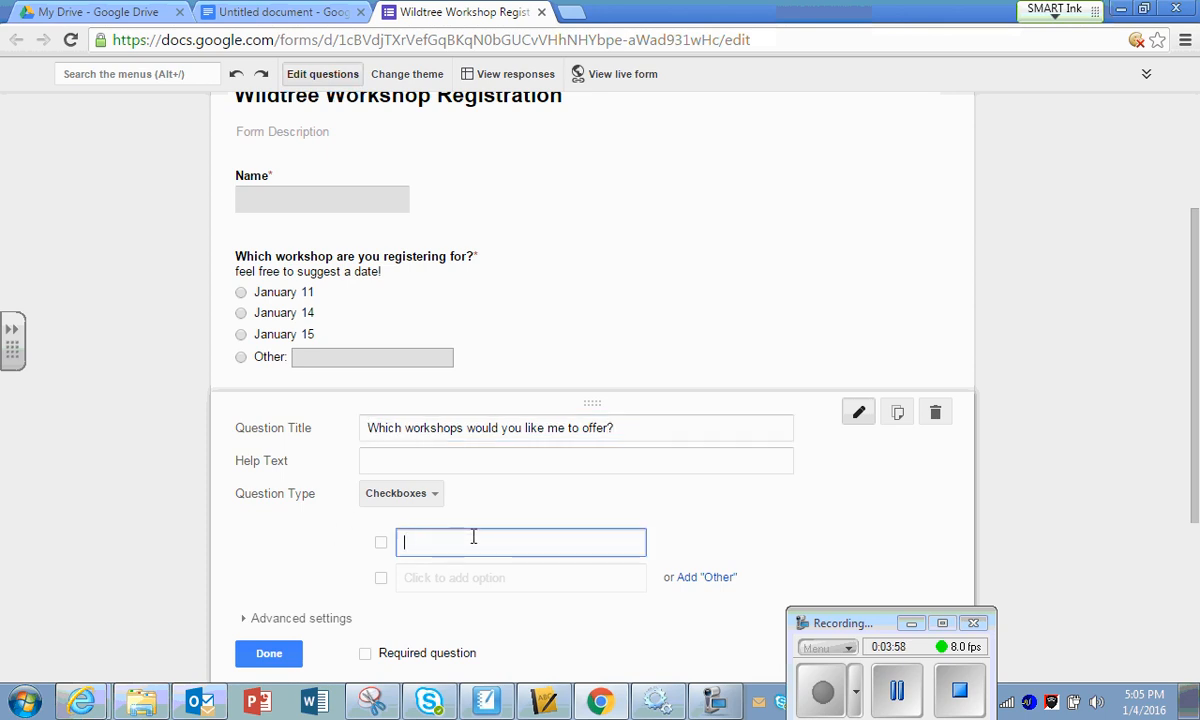
text(Kidtastic)
click(472, 577)
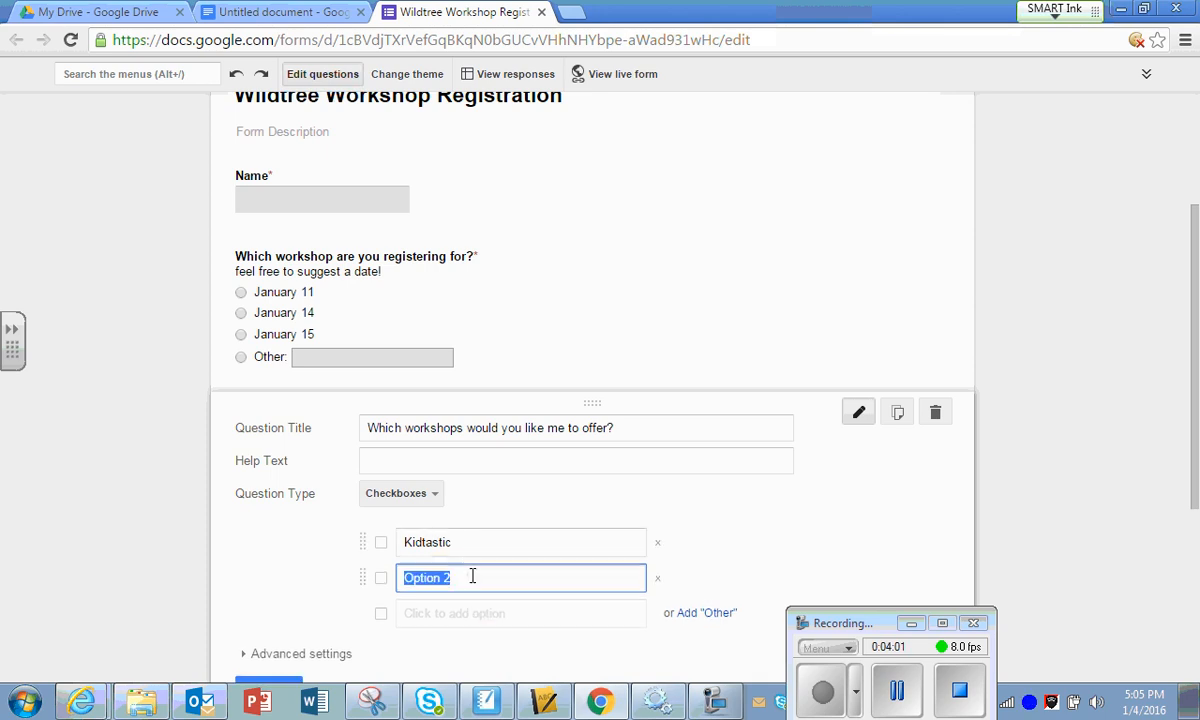
text(Comfort Foods)
click(473, 611)
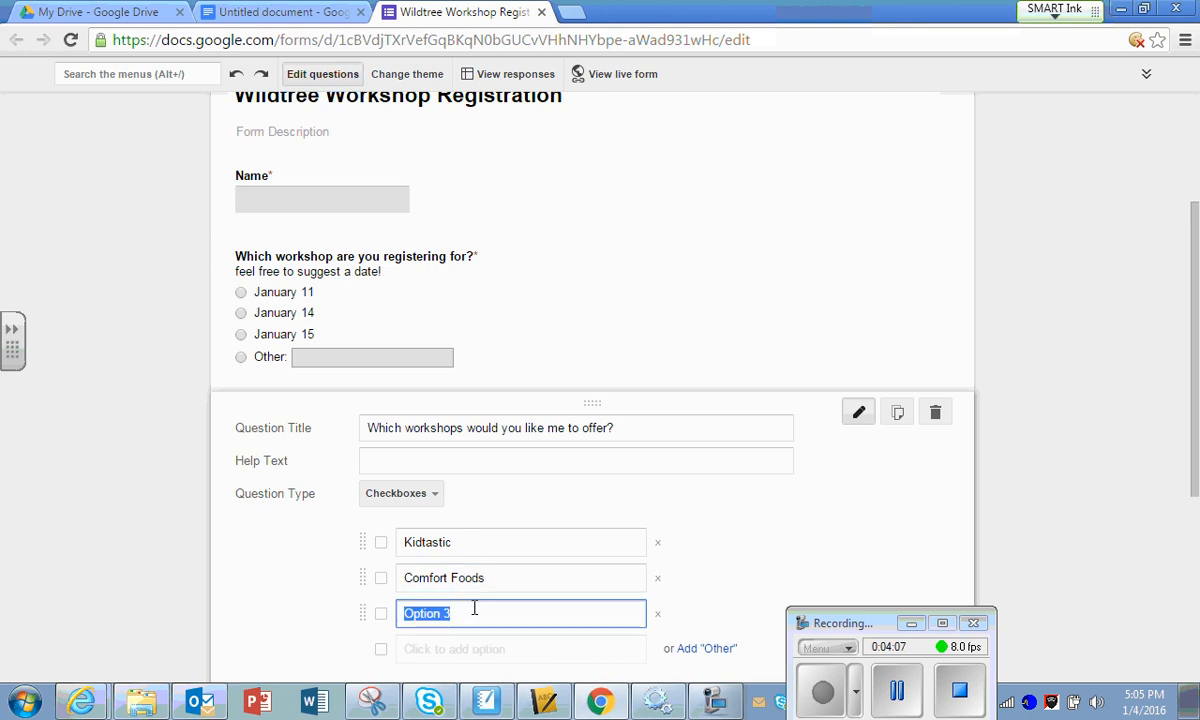
text(Dinner on)
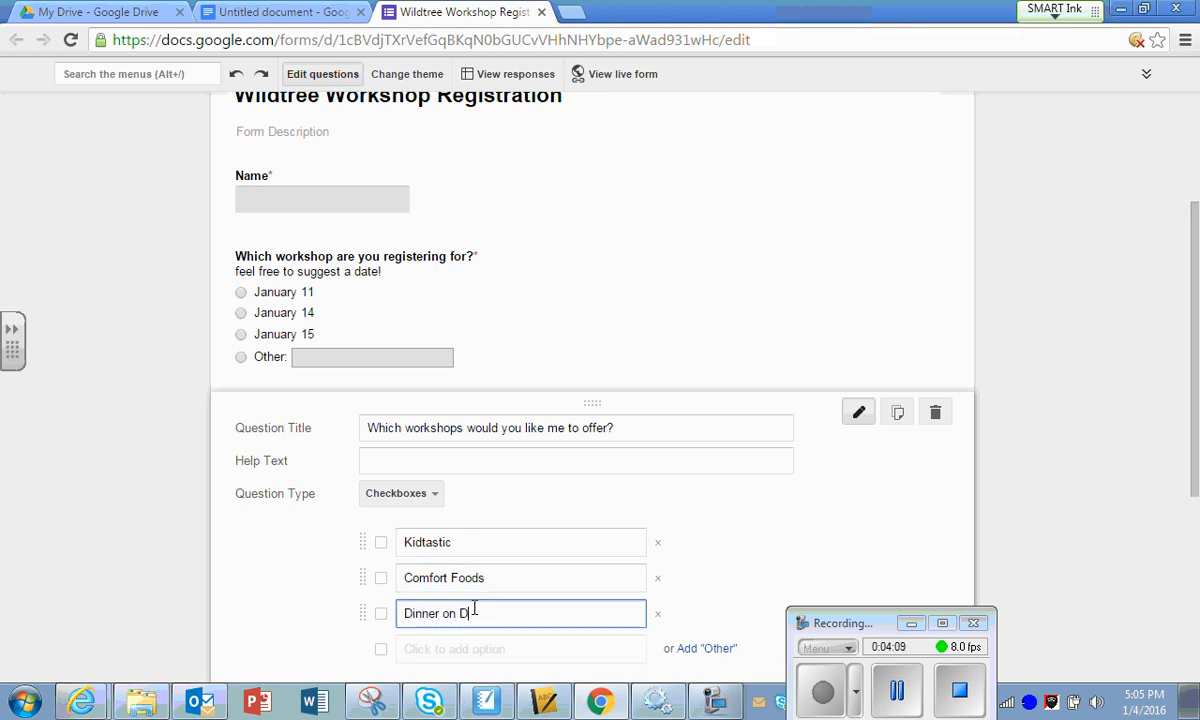
text( Desk)
click(486, 651)
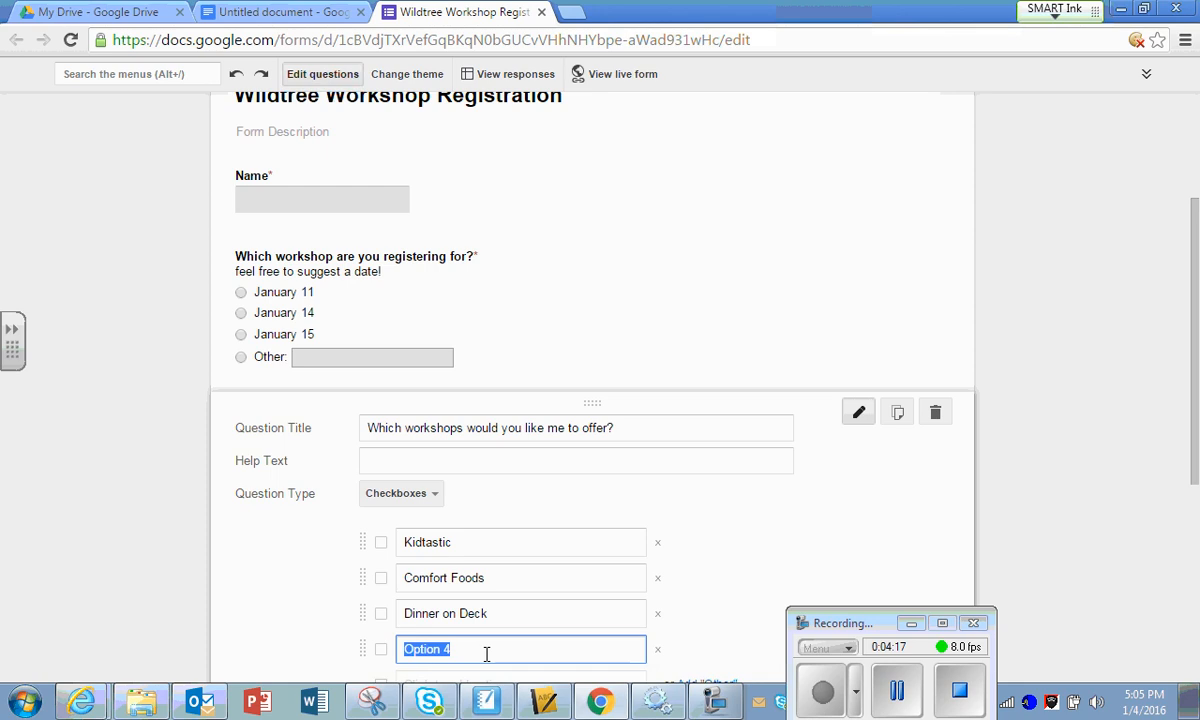
text(Crock Po)
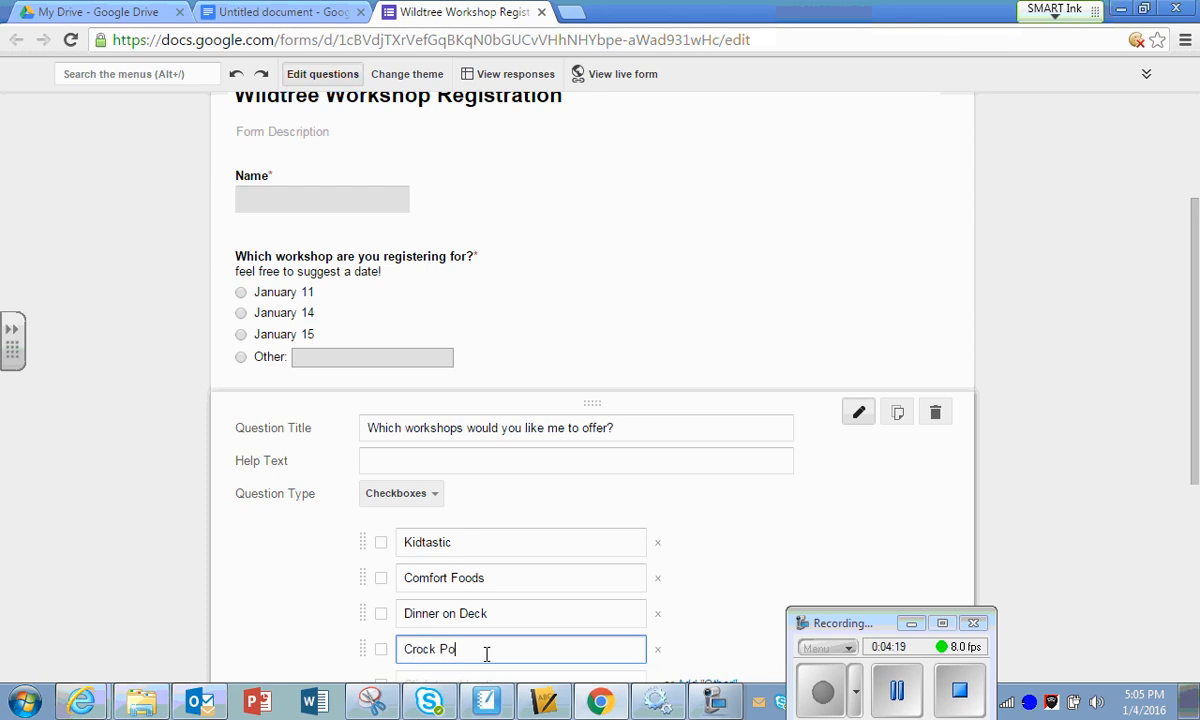
text(t Creations)
drag(1197, 352, 1197, 432)
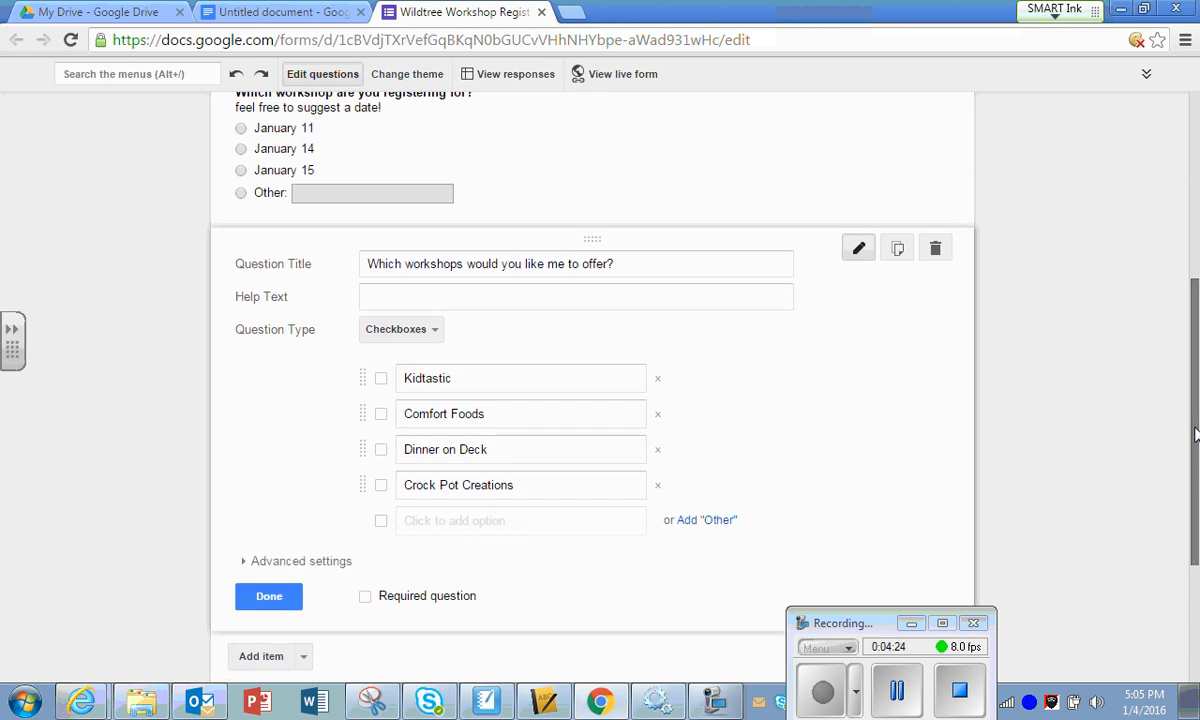
click(366, 597)
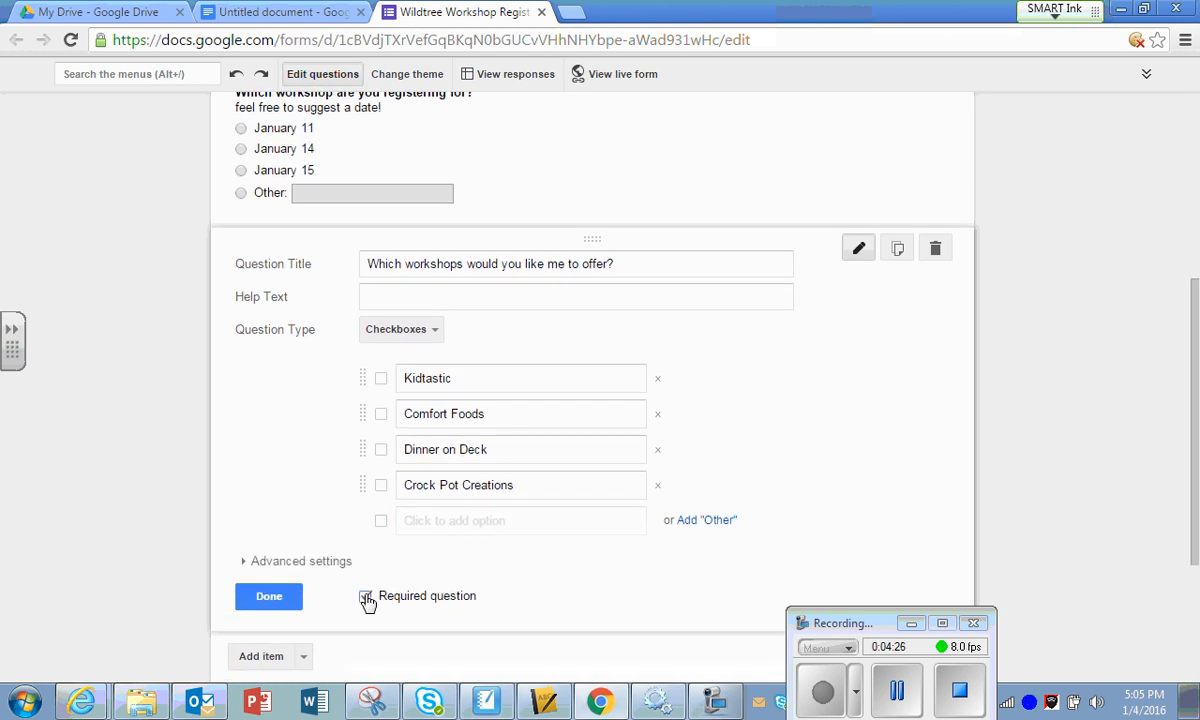
Drag the workshops checkbox question up so it follows Name, above the date question.
click(270, 600)
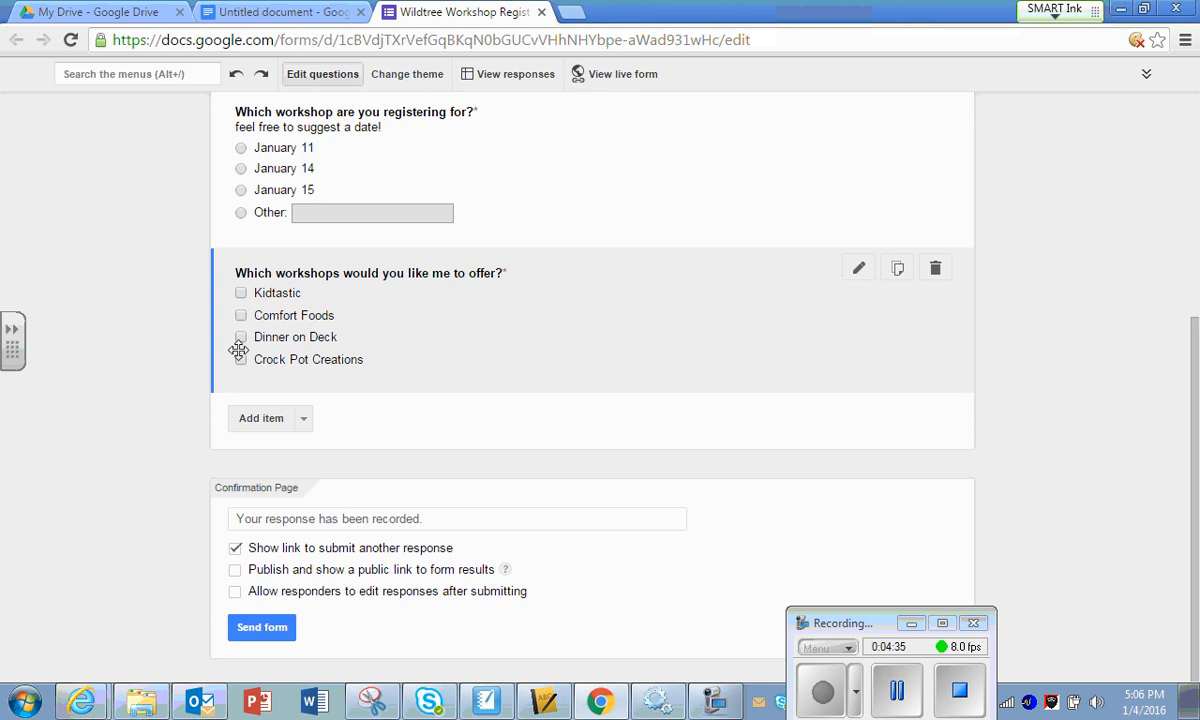
scroll(1197, 388, up, 3)
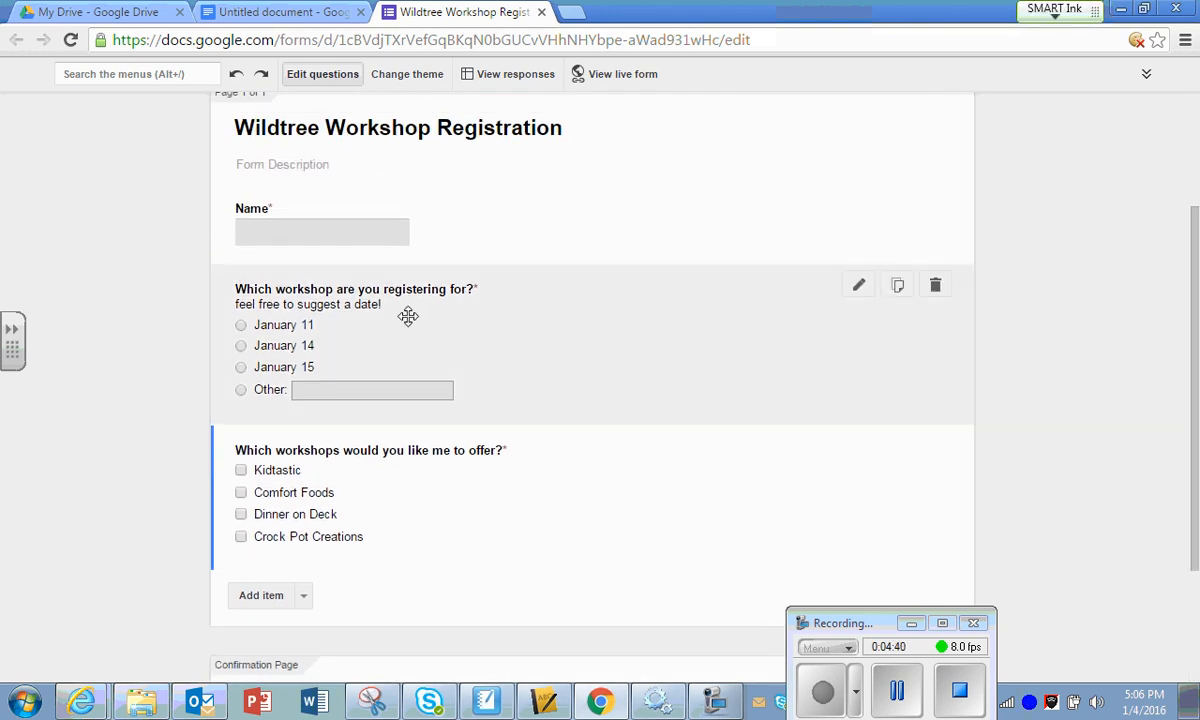
drag(391, 491, 399, 369)
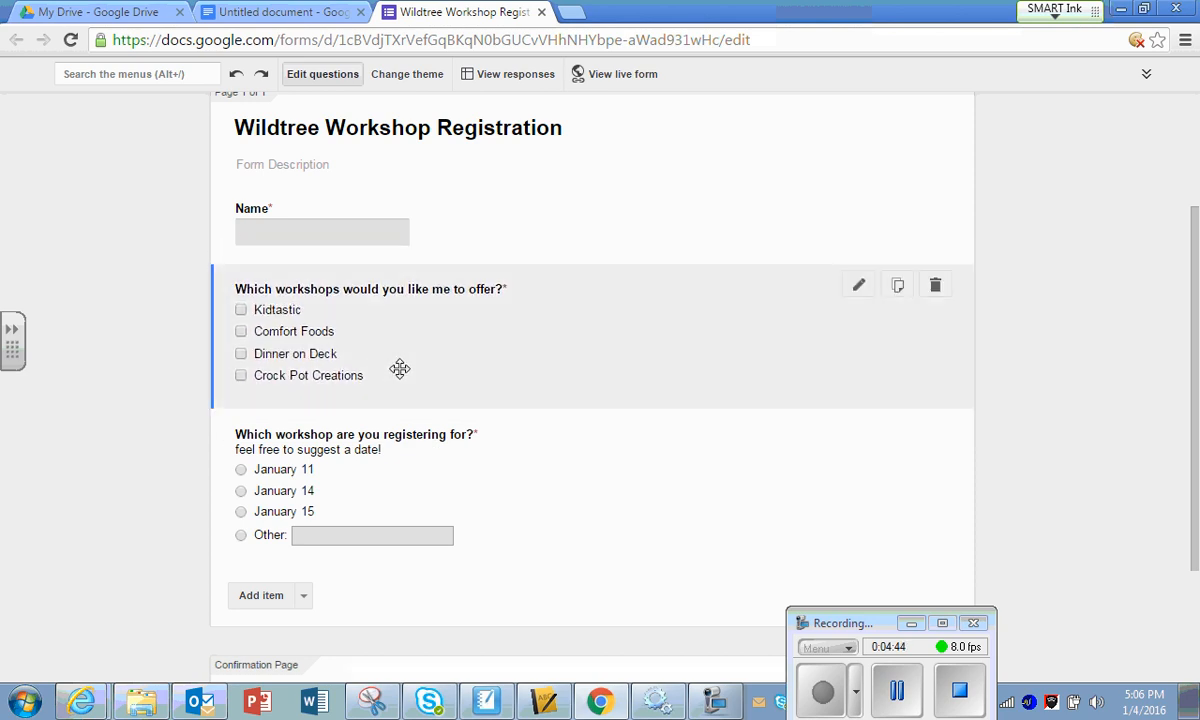
click(858, 286)
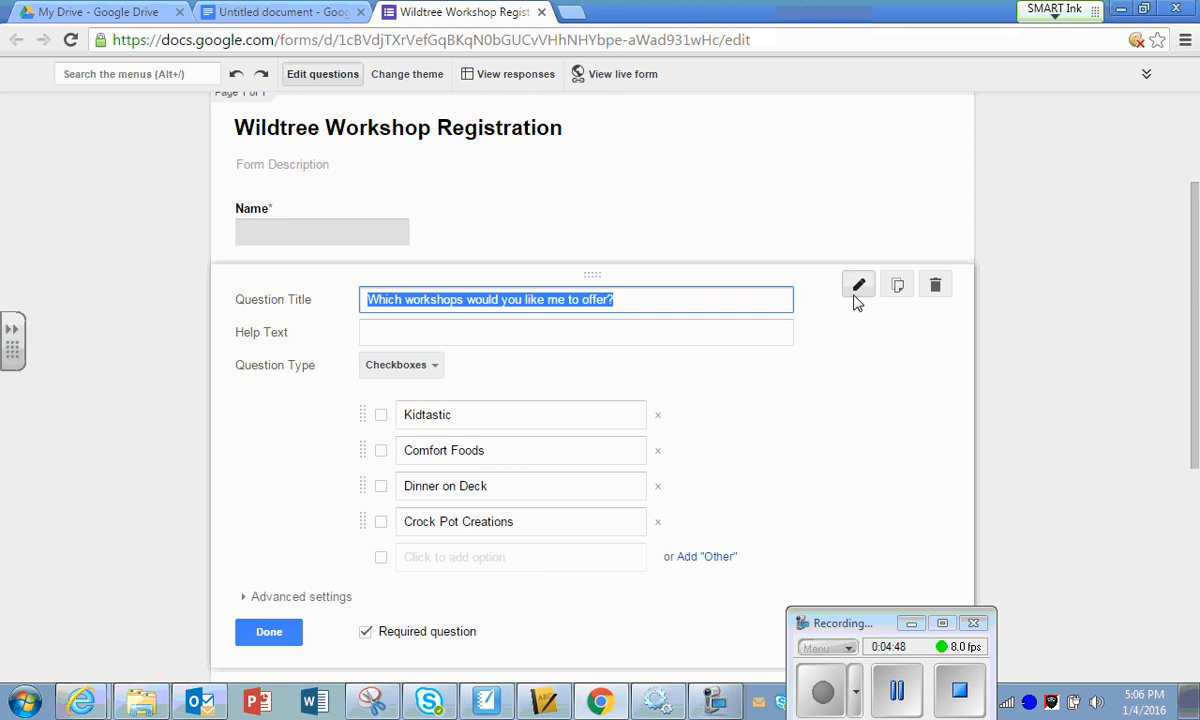
click(276, 630)
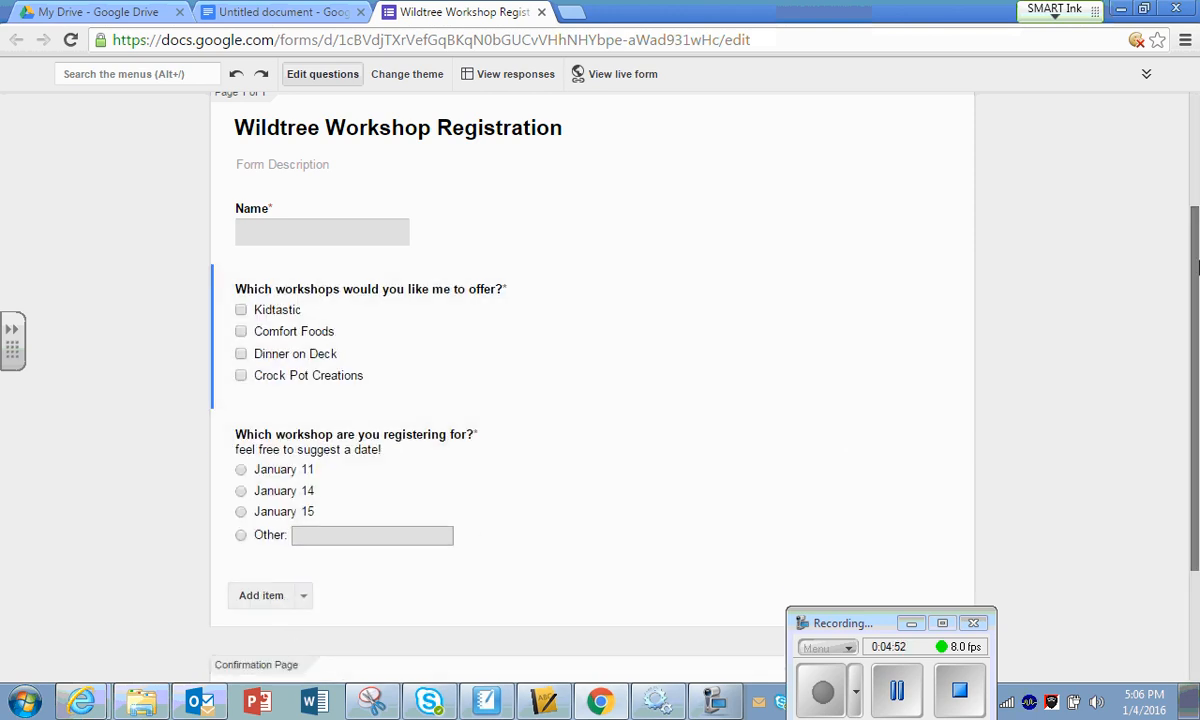
drag(1196, 269, 1196, 150)
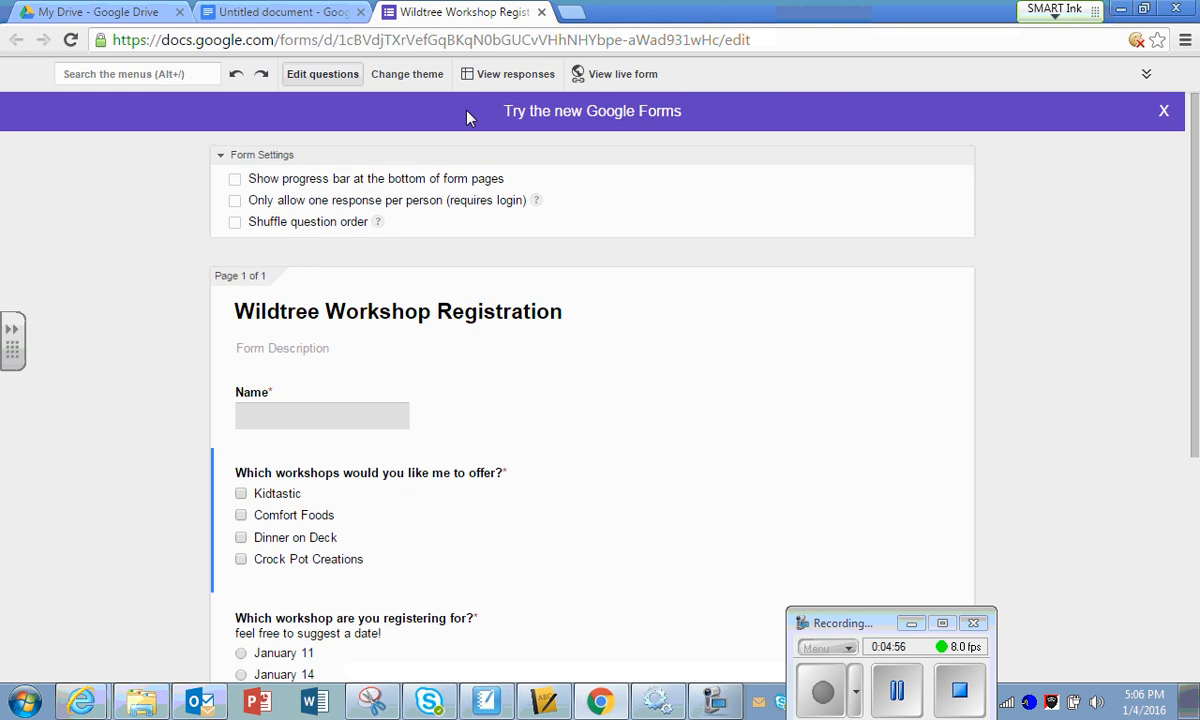
Try Beach Evening, then apply the Classic Ornamental theme and browse the remaining themes.
click(409, 79)
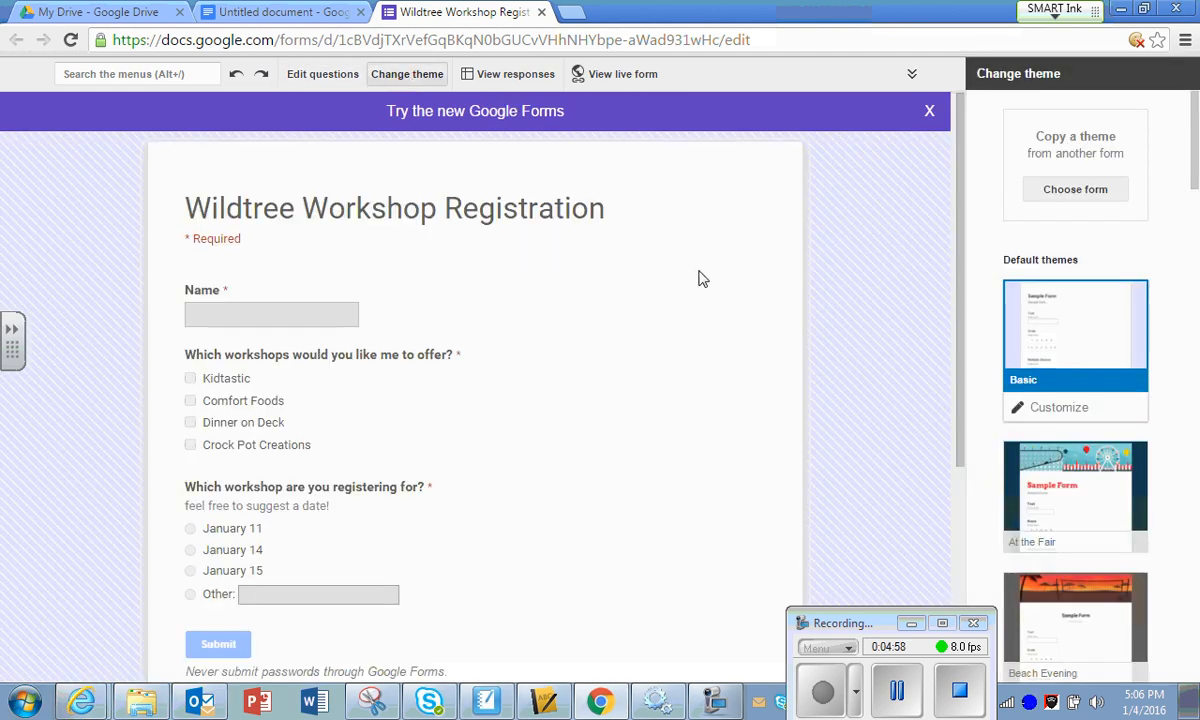
click(1085, 611)
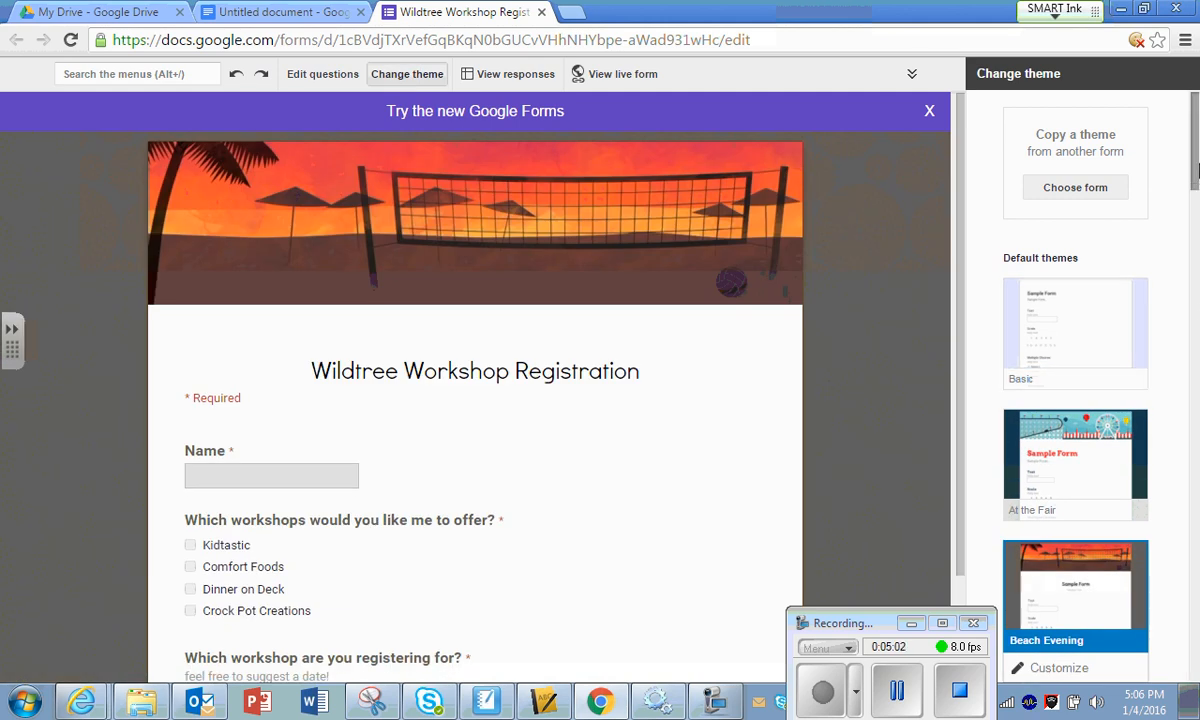
drag(1195, 180, 1195, 300)
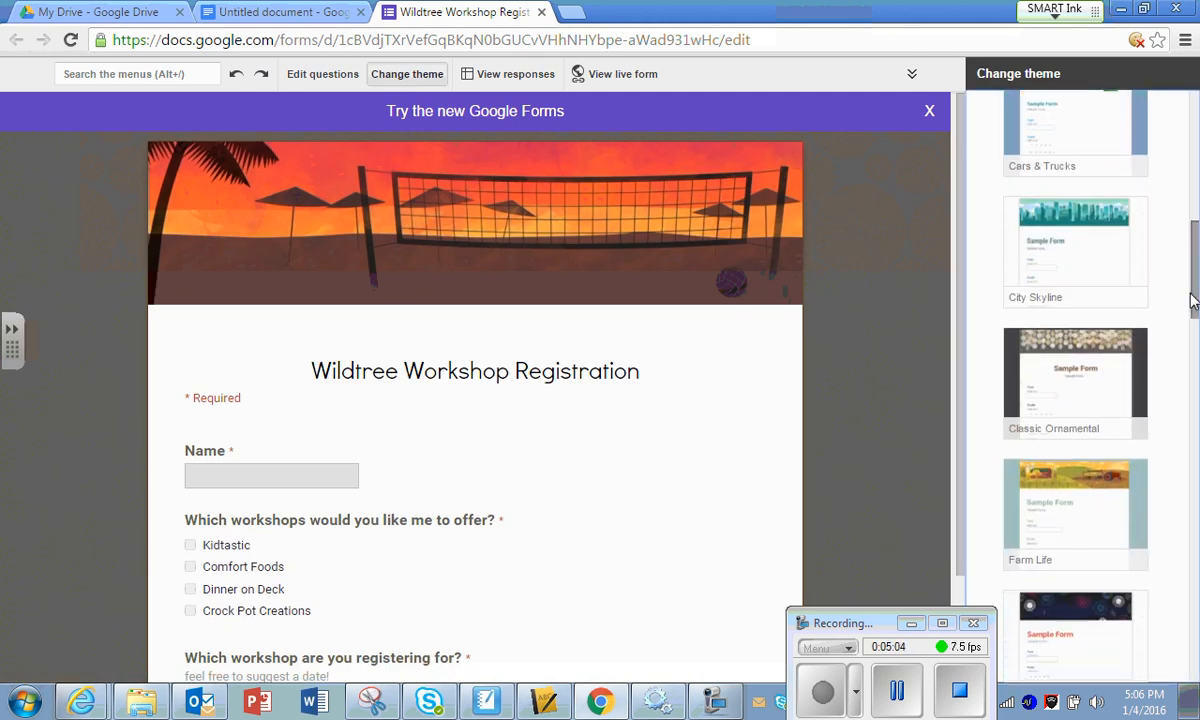
click(1063, 396)
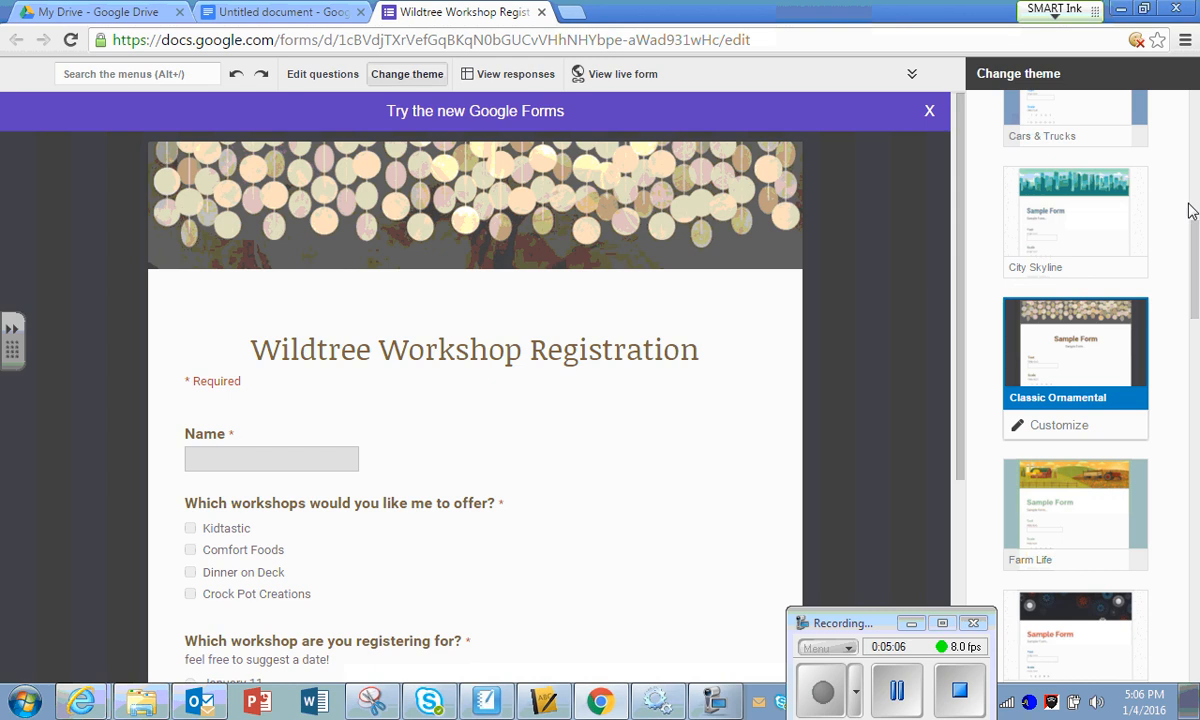
scroll(1194, 240, down, 4)
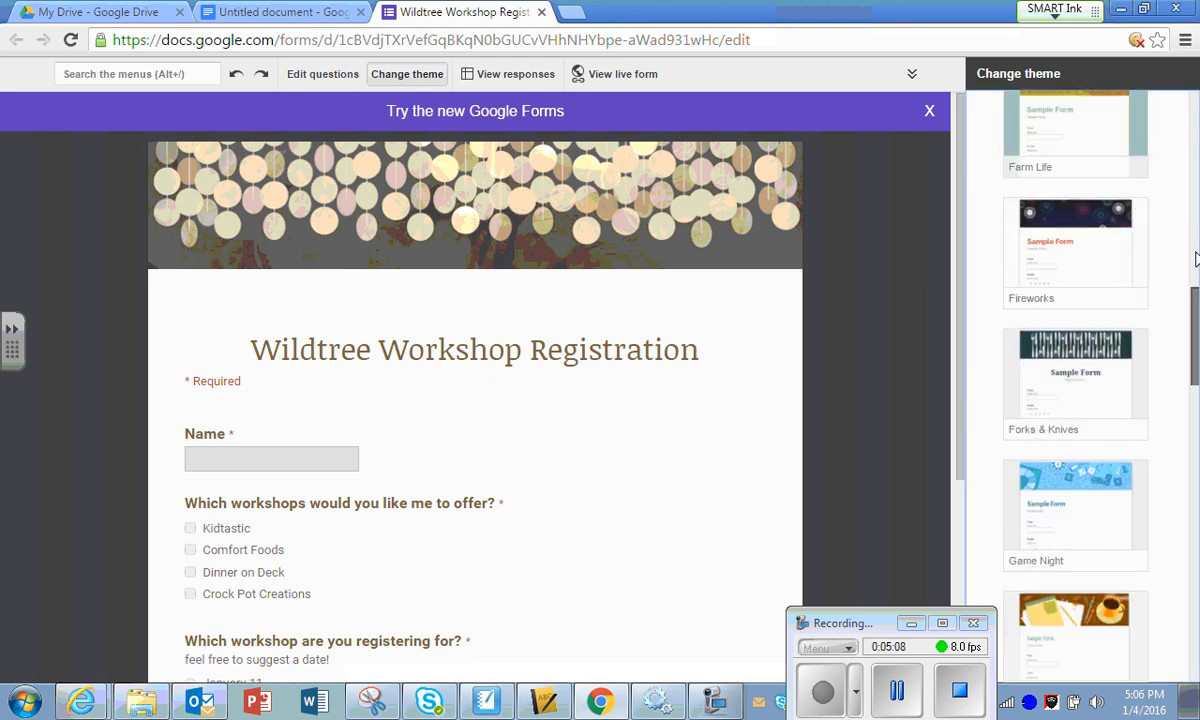
drag(1196, 259, 1196, 75)
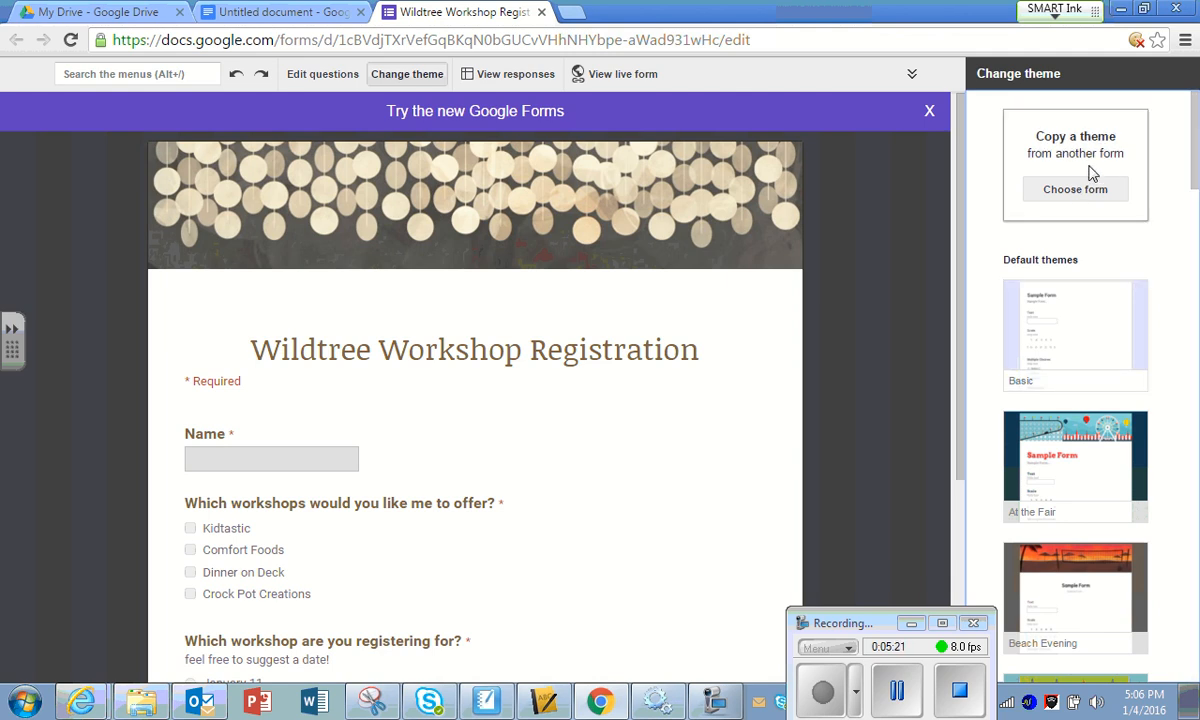
scroll(1170, 300, down, 7)
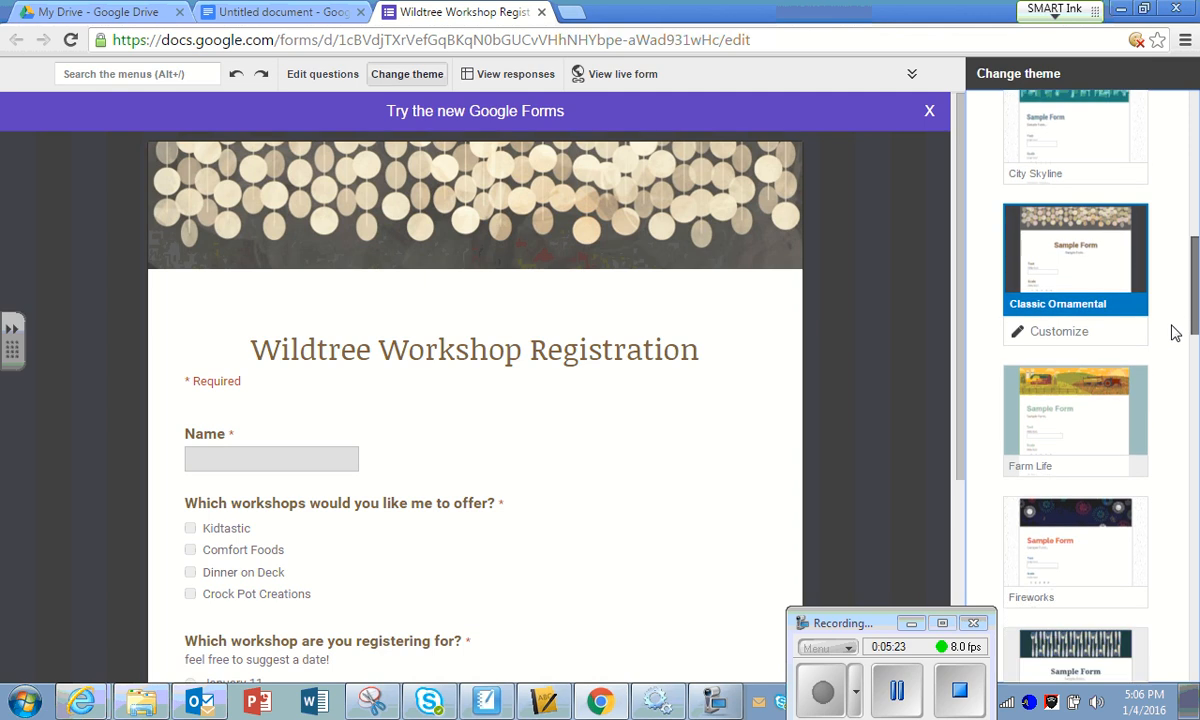
scroll(1175, 333, down, 7)
scroll(1160, 442, down, 3)
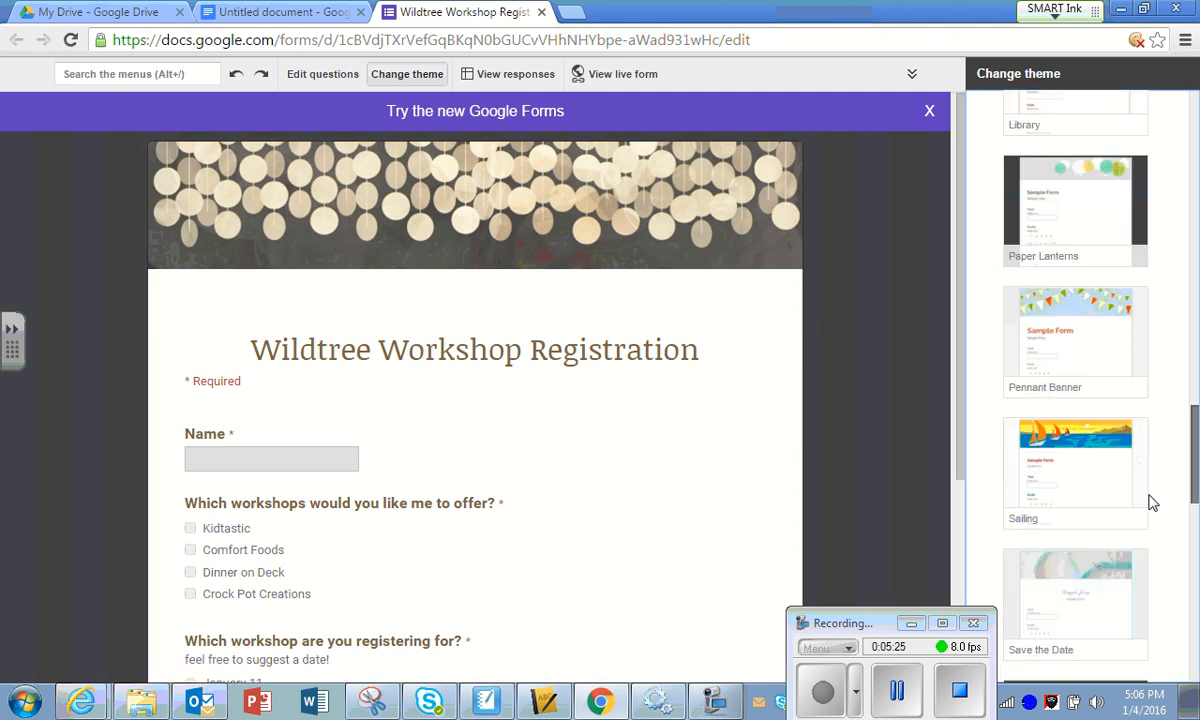
scroll(1150, 510, down, 6)
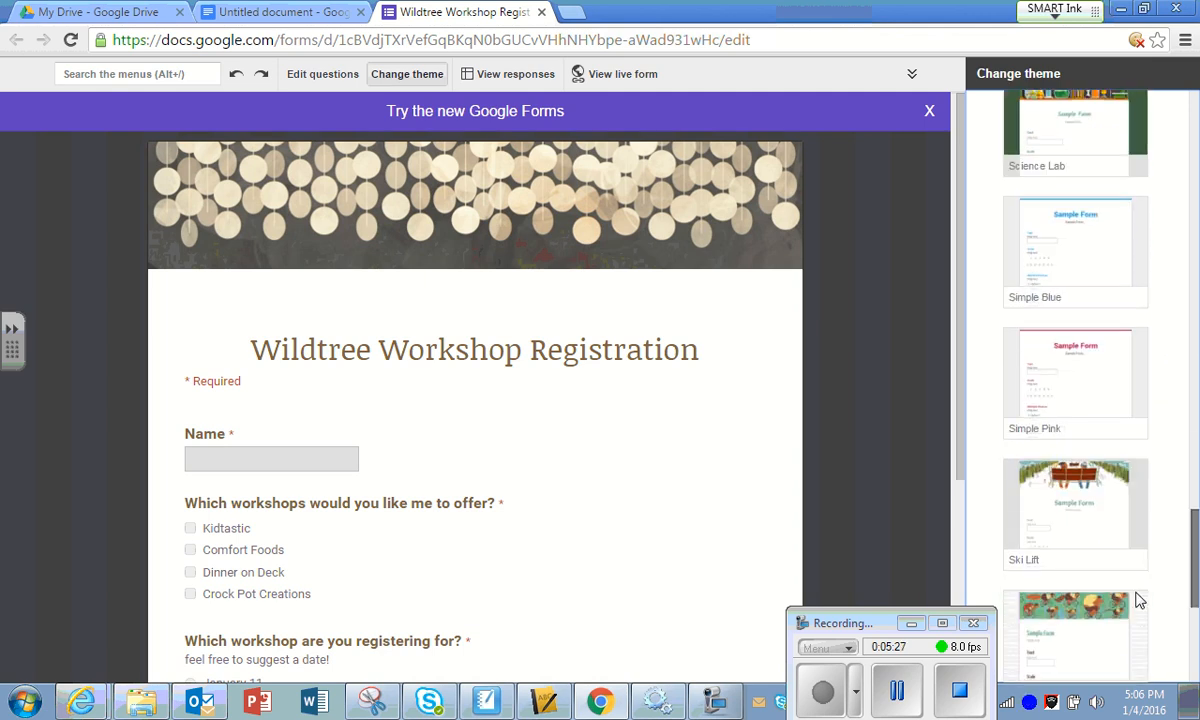
drag(1136, 593, 1196, 158)
Copy the theme from the other Wildtree Workshop Registration form with the logo header.
click(1073, 190)
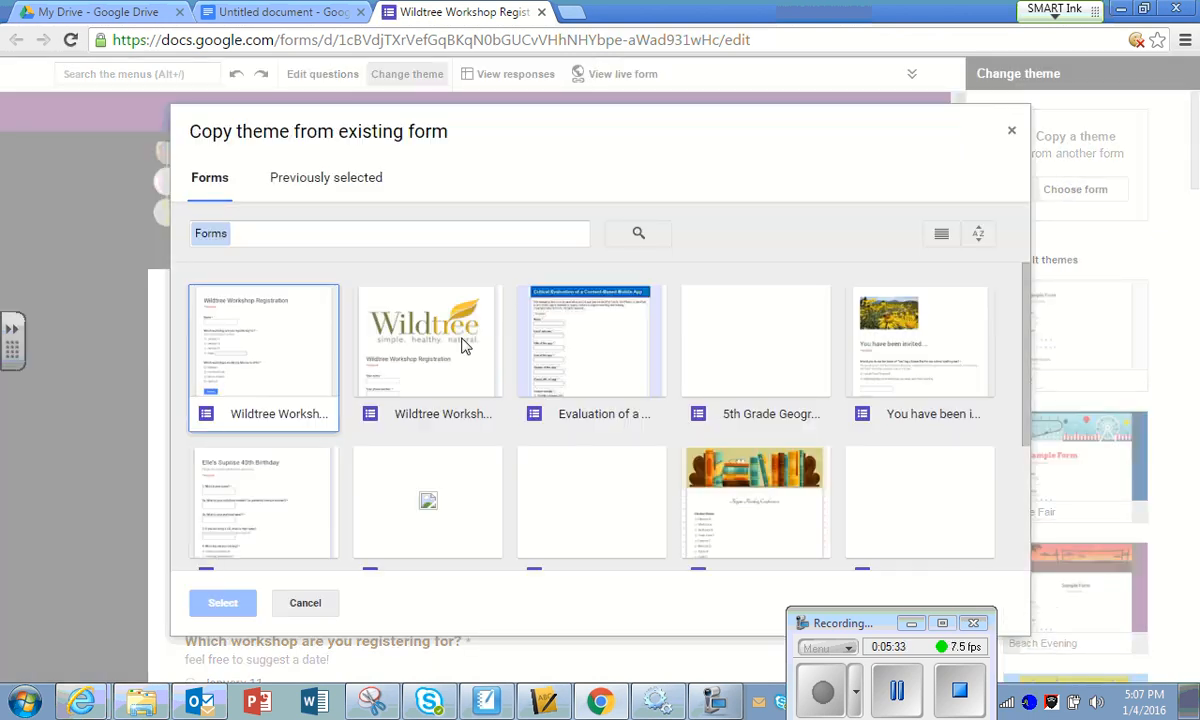
click(465, 395)
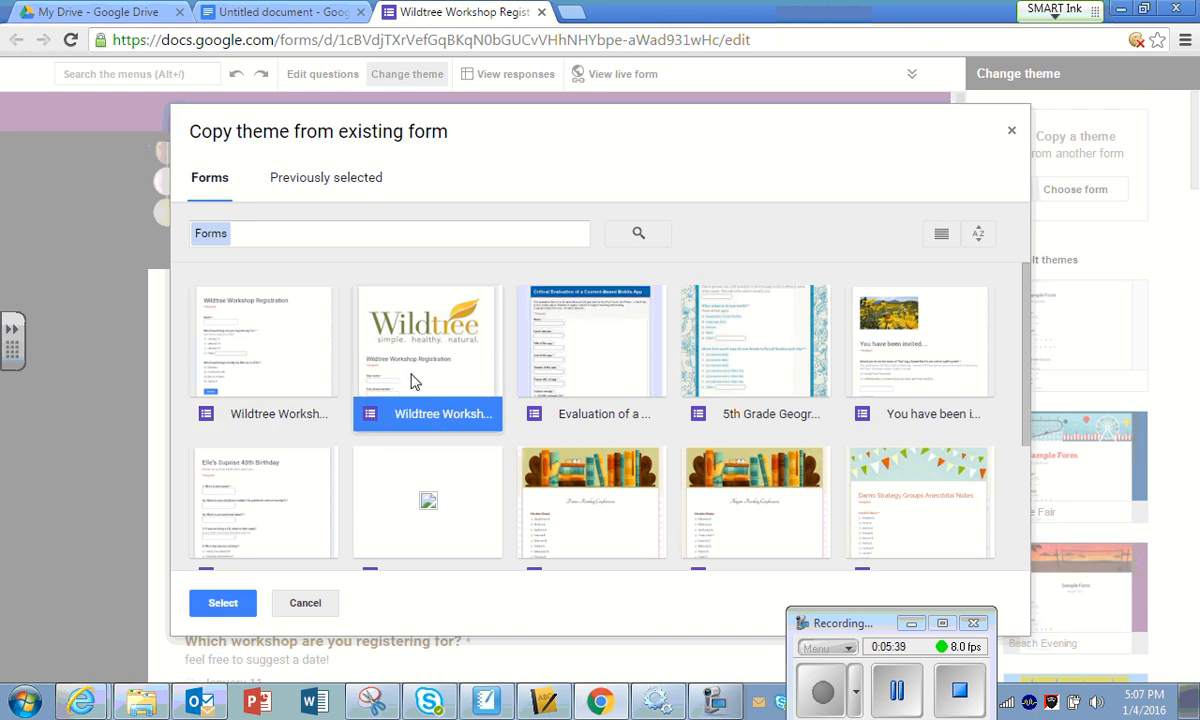
click(226, 603)
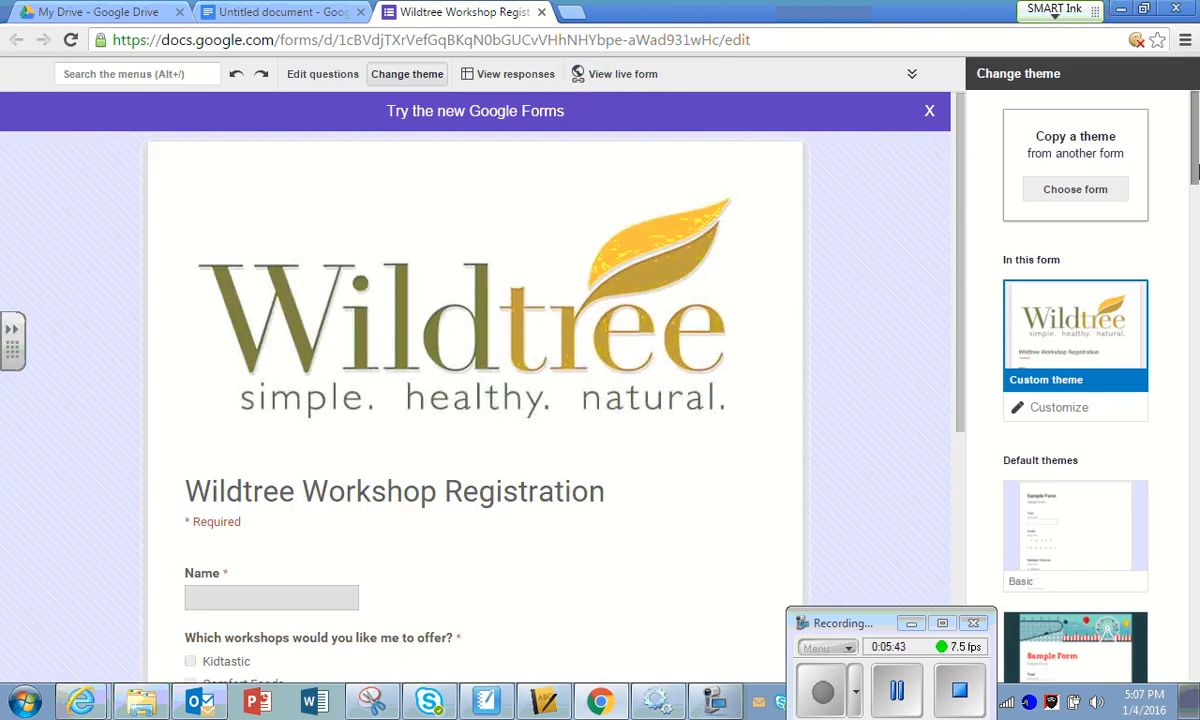
scroll(1107, 347, down, 4)
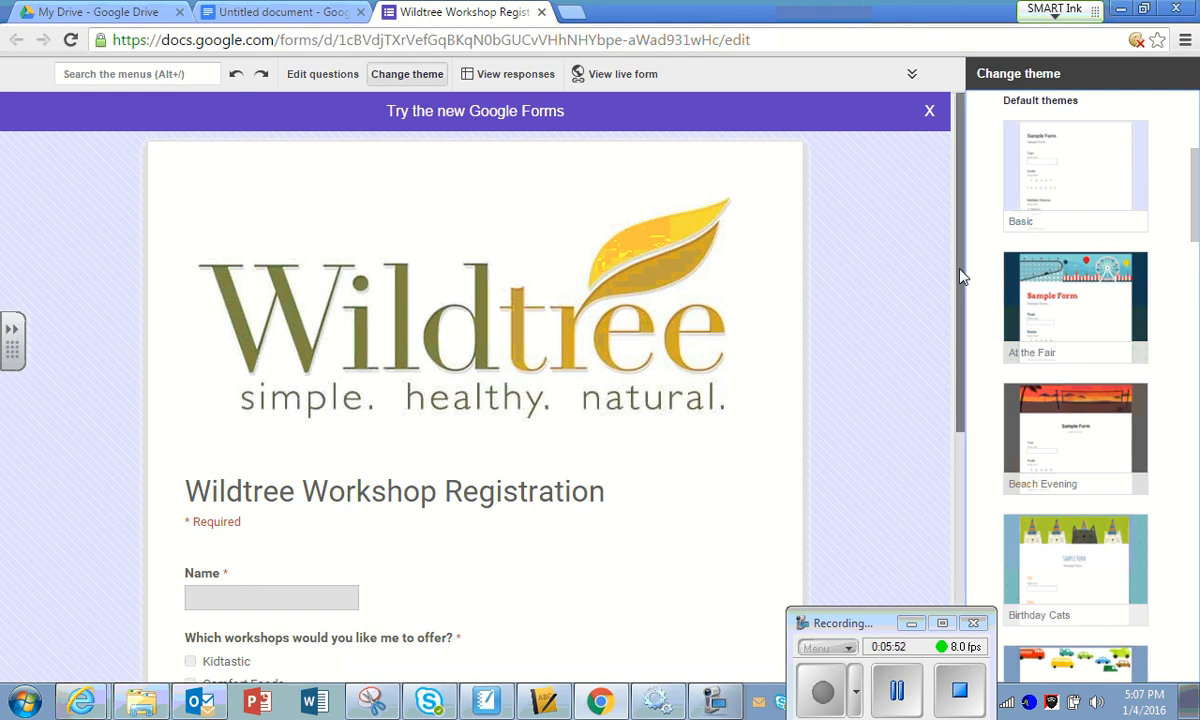
Preview the live form, then return to its editor and scroll to Confirmation Page settings.
click(637, 81)
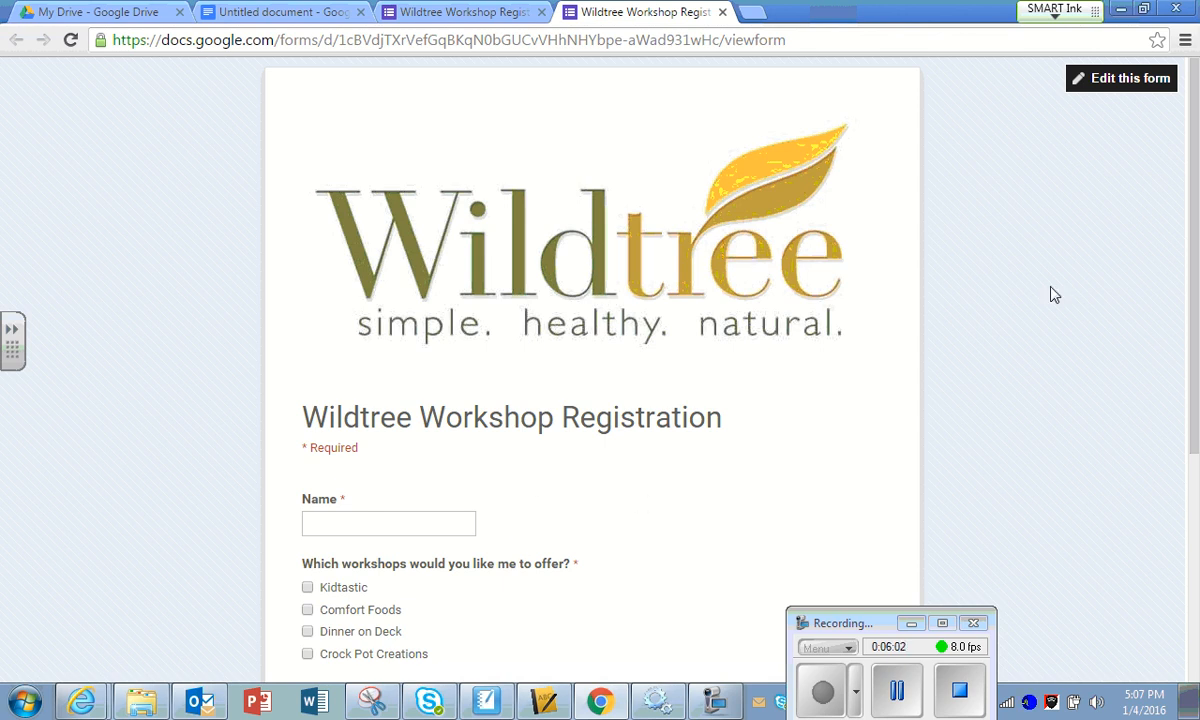
click(1128, 82)
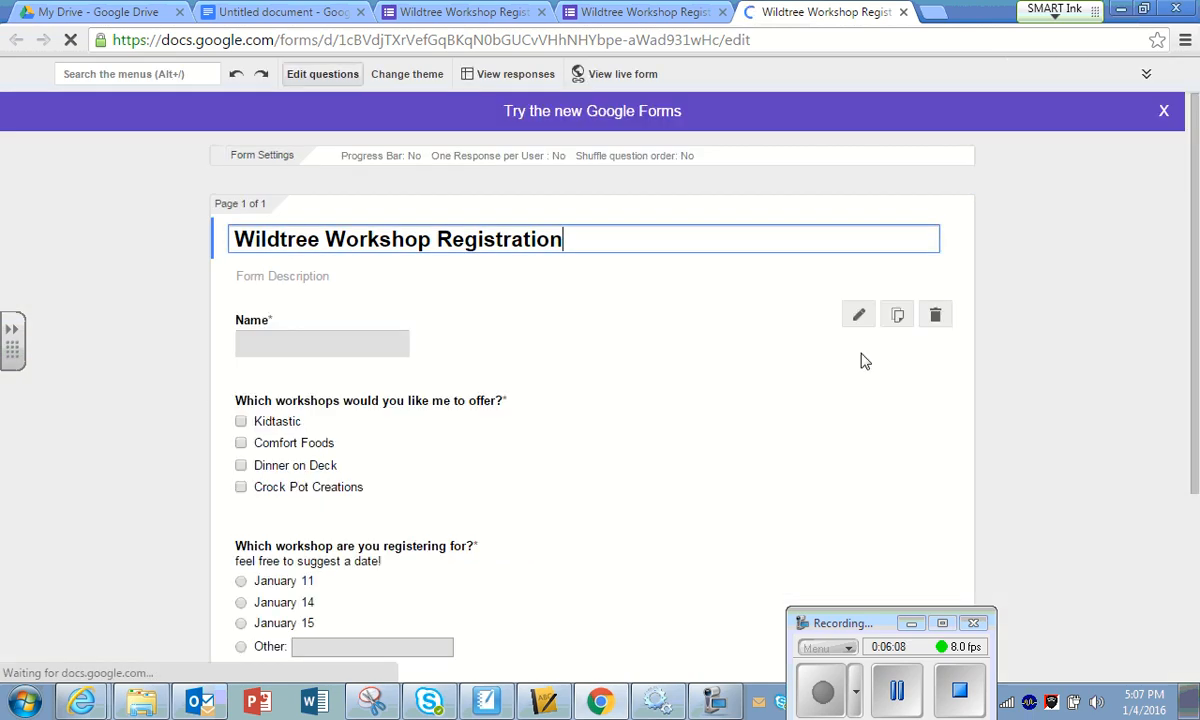
scroll(1182, 363, down, 2)
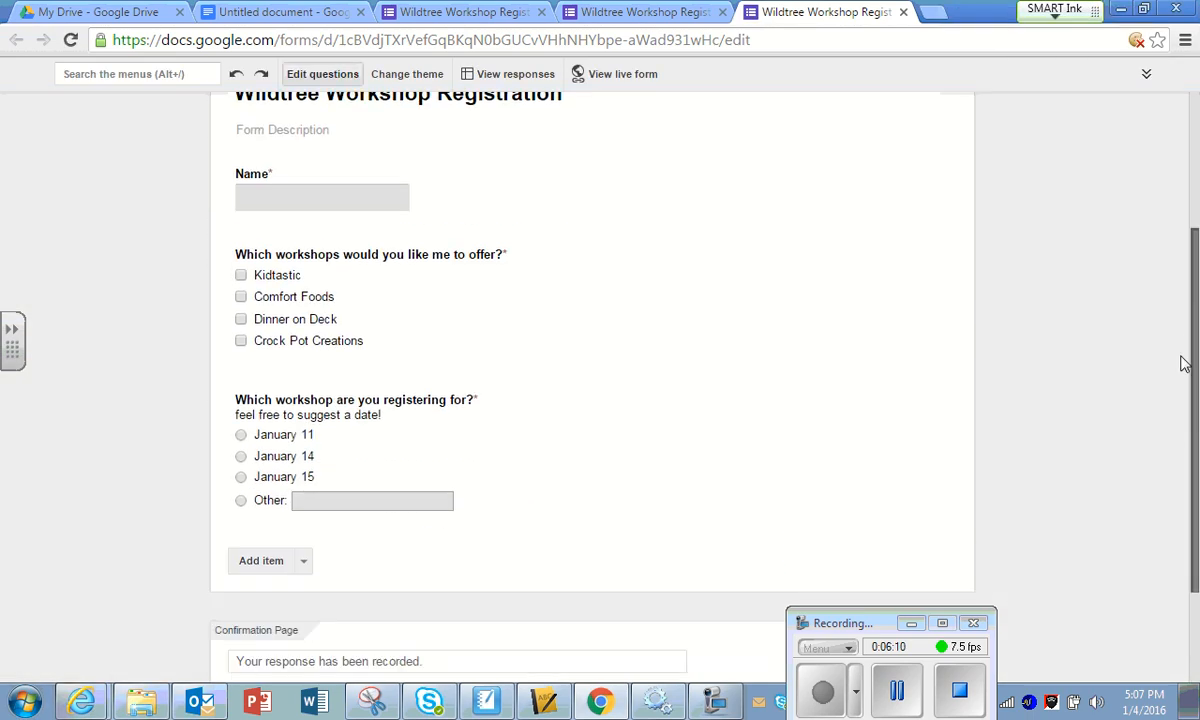
scroll(1176, 450, down, 2)
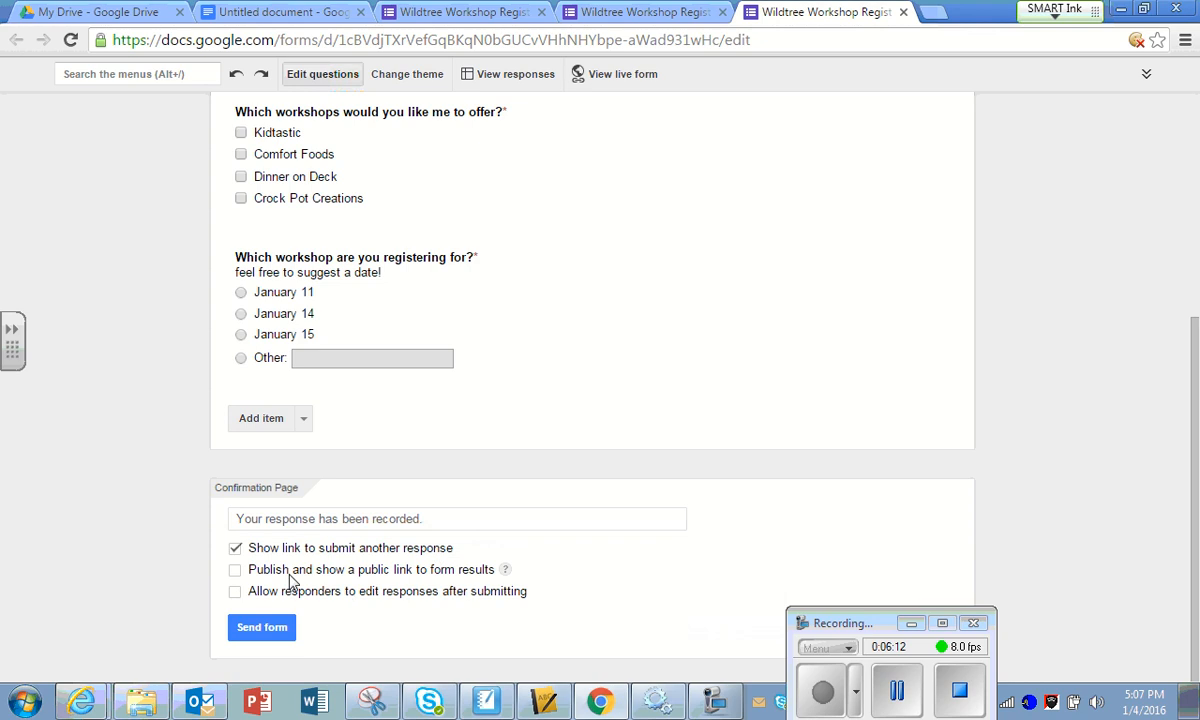
Allow editing after submitting and change the confirmation message to 'Thank you! Email me with questions'.
click(235, 592)
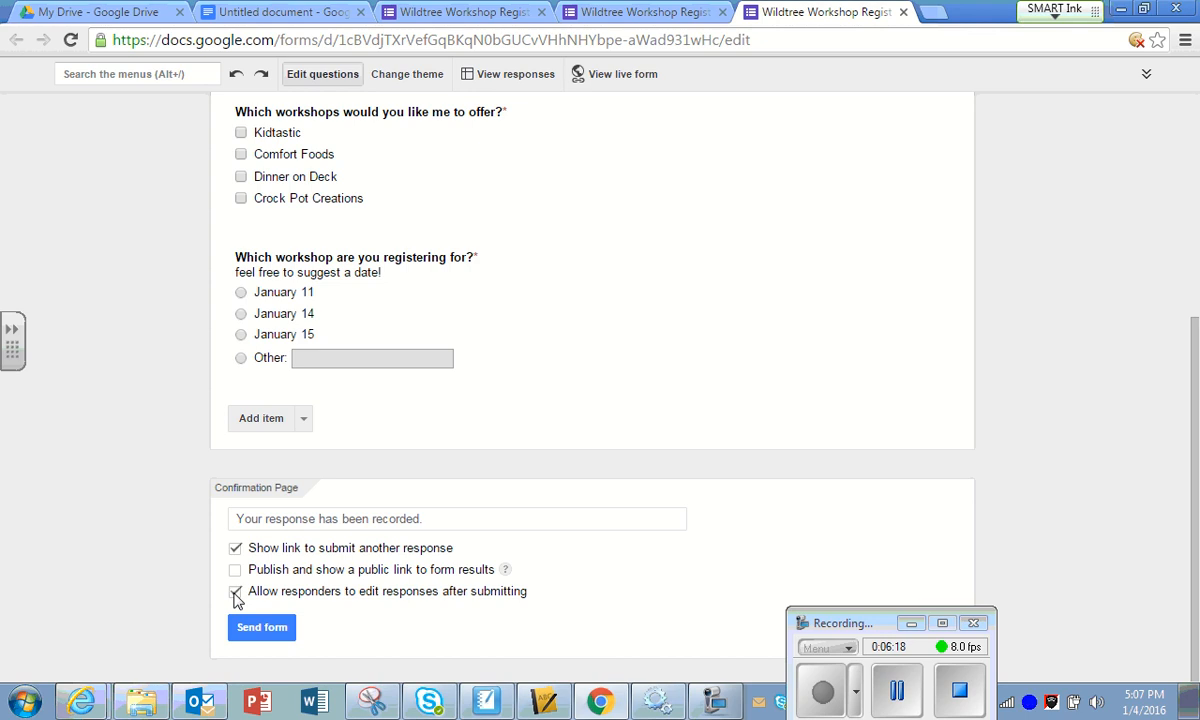
click(325, 521)
drag(424, 519, 219, 545)
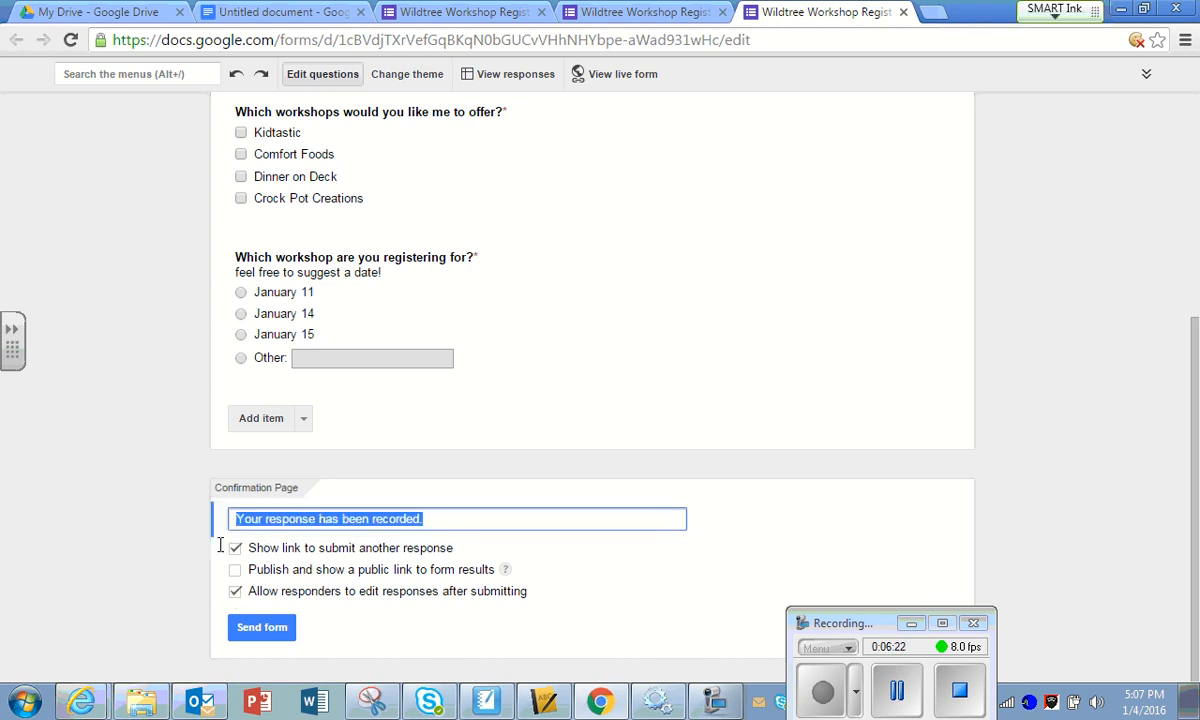
text(Than)
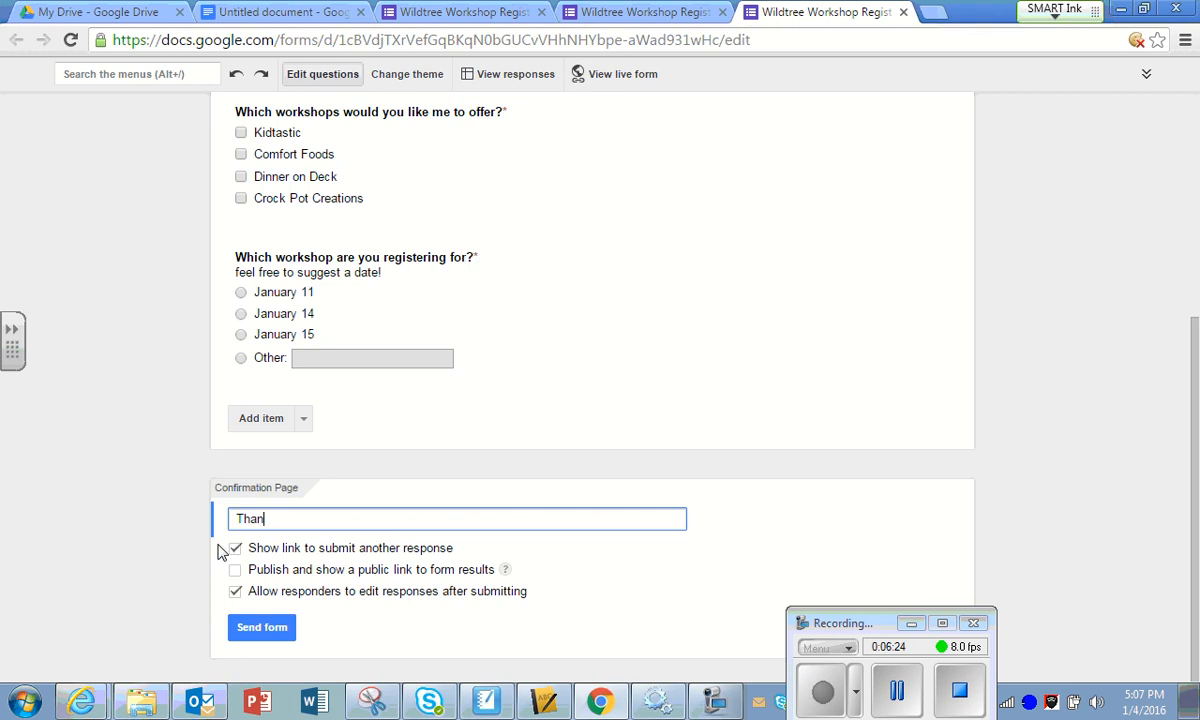
text(k you! Emai)
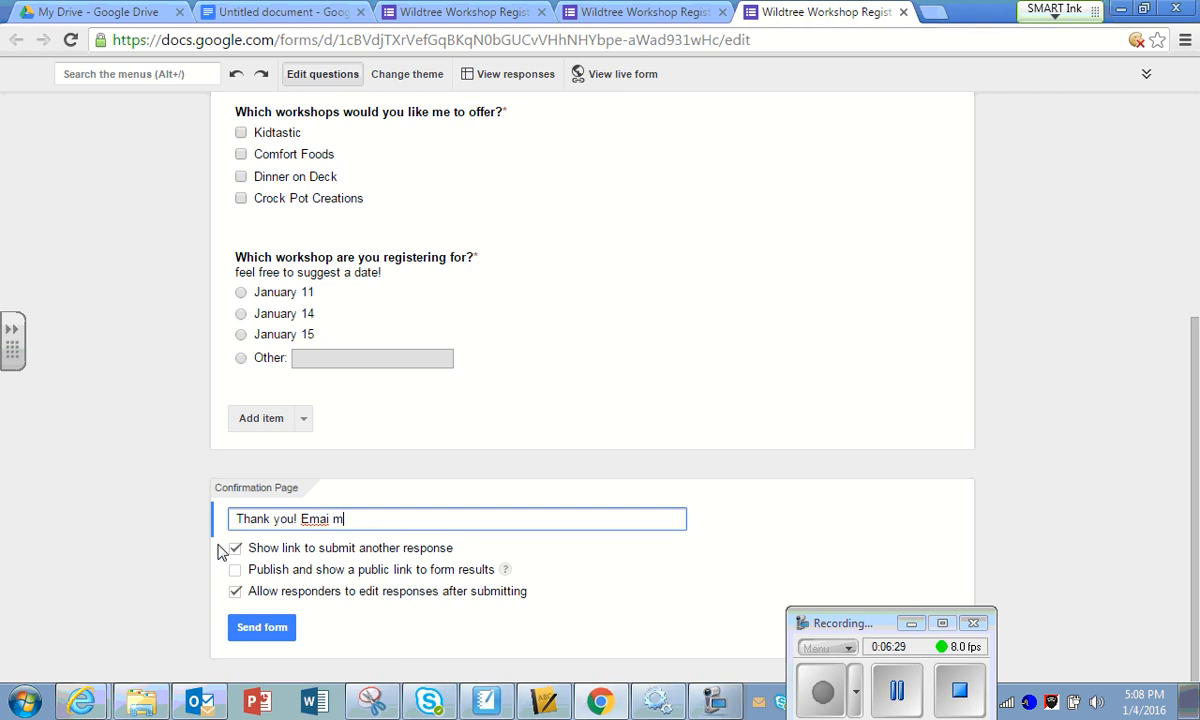
text(l me with questions!)
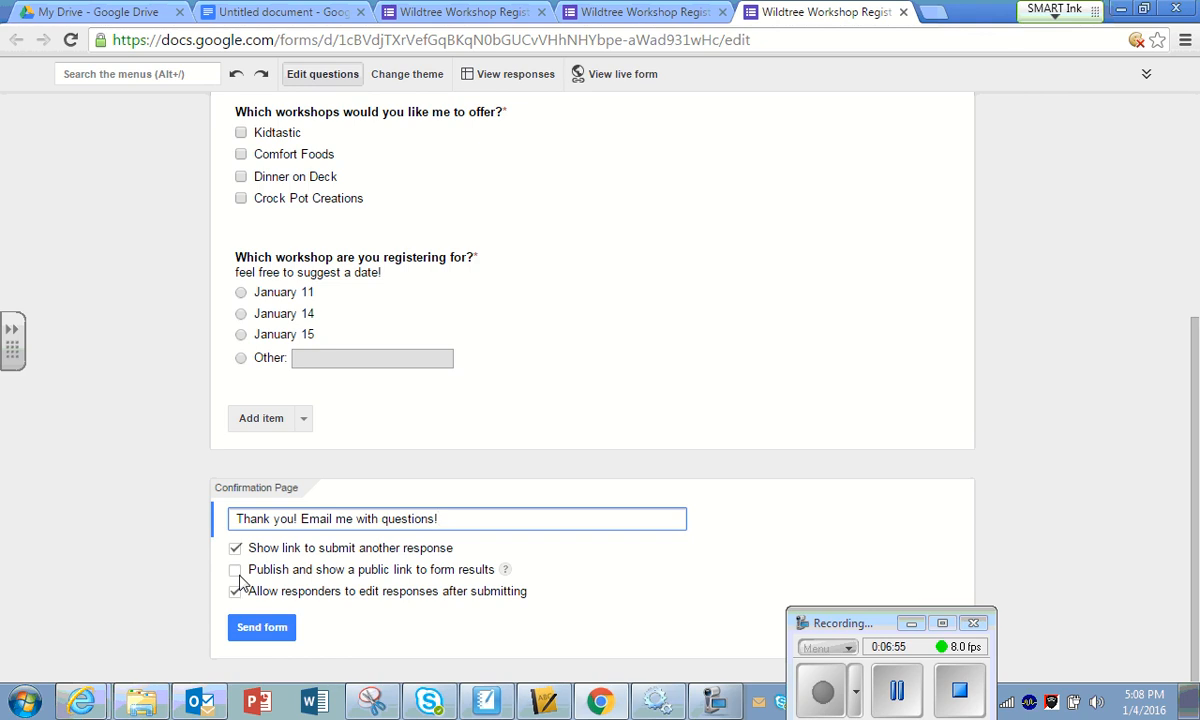
Shorten the form's share link to a goo.gl Short URL, then close the Send form dialog.
click(260, 628)
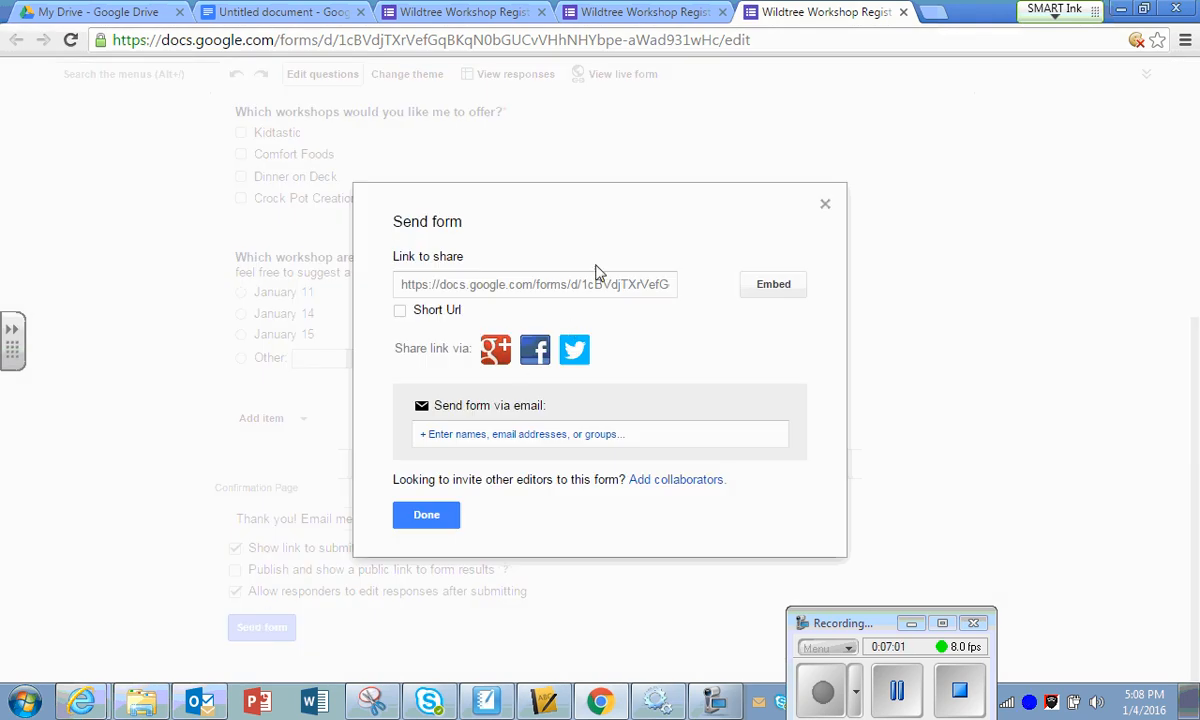
click(600, 292)
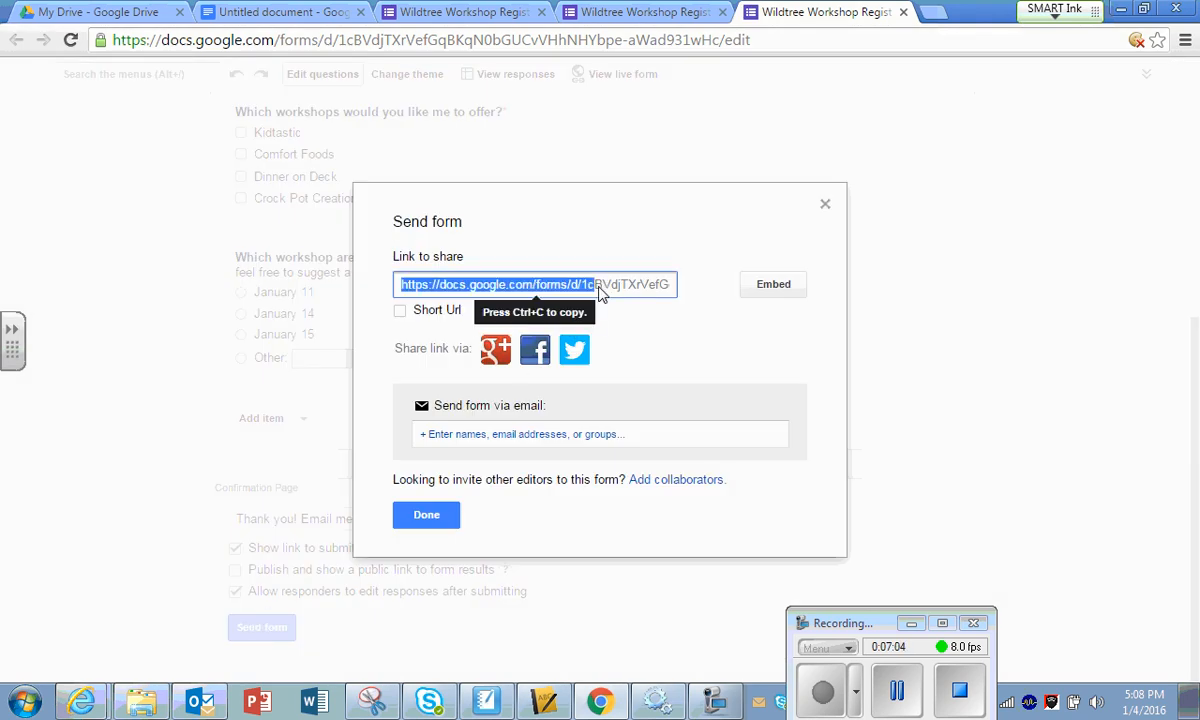
drag(399, 289, 690, 291)
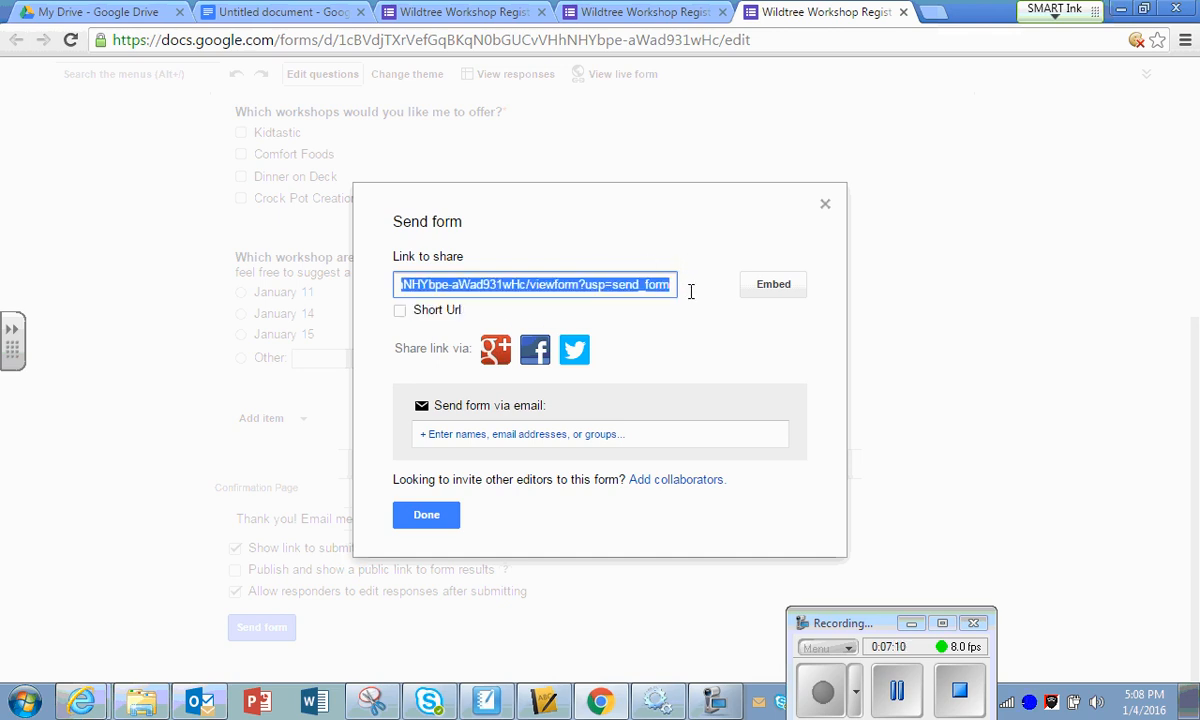
click(400, 311)
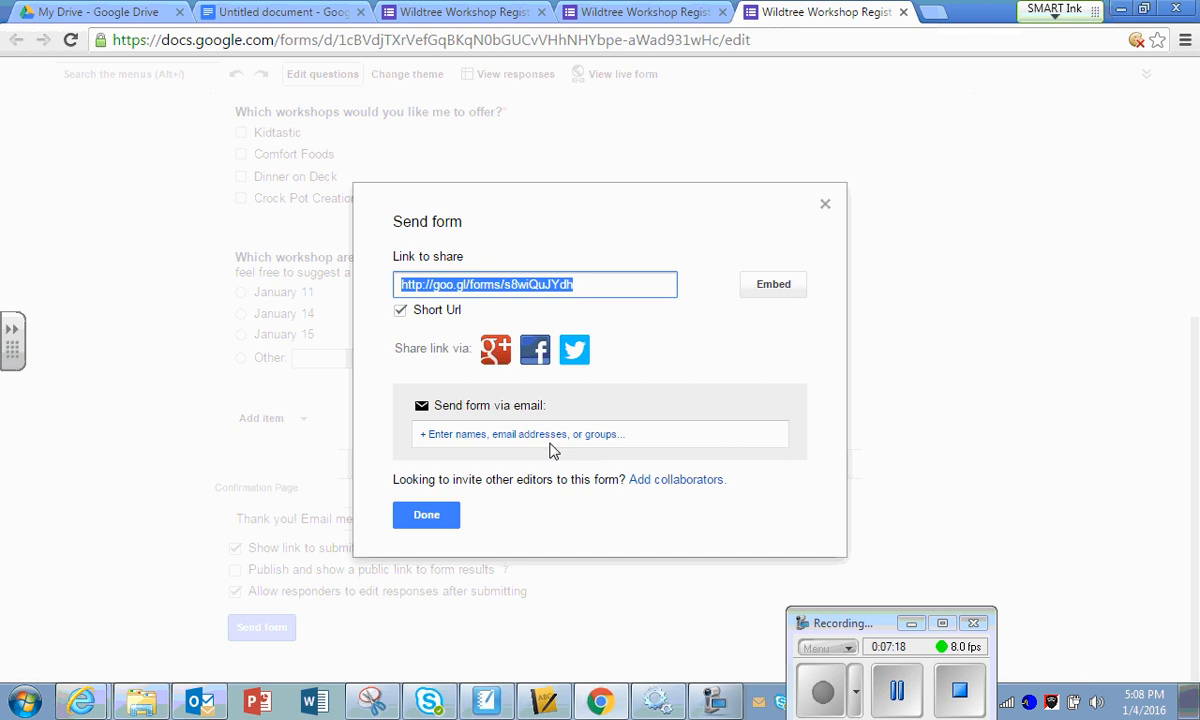
click(426, 516)
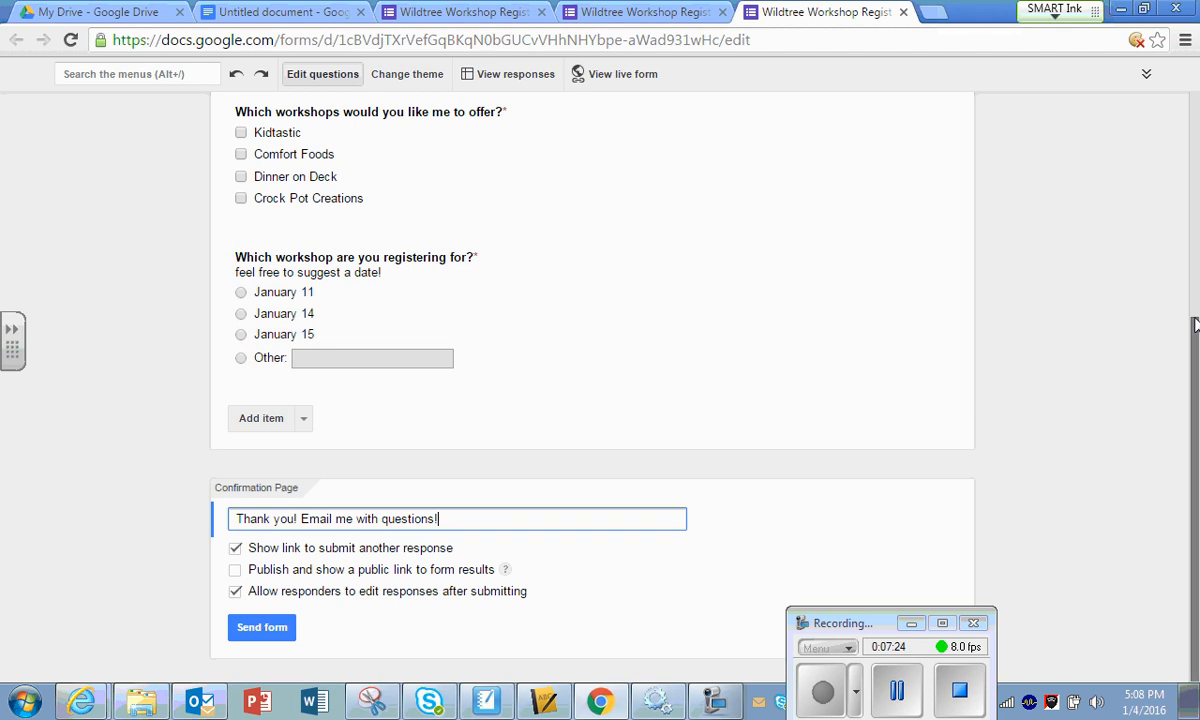
Return to My Drive and scroll to the Wildtree Workshop Registration form and its Responses spreadsheet.
drag(1196, 330, 1190, 36)
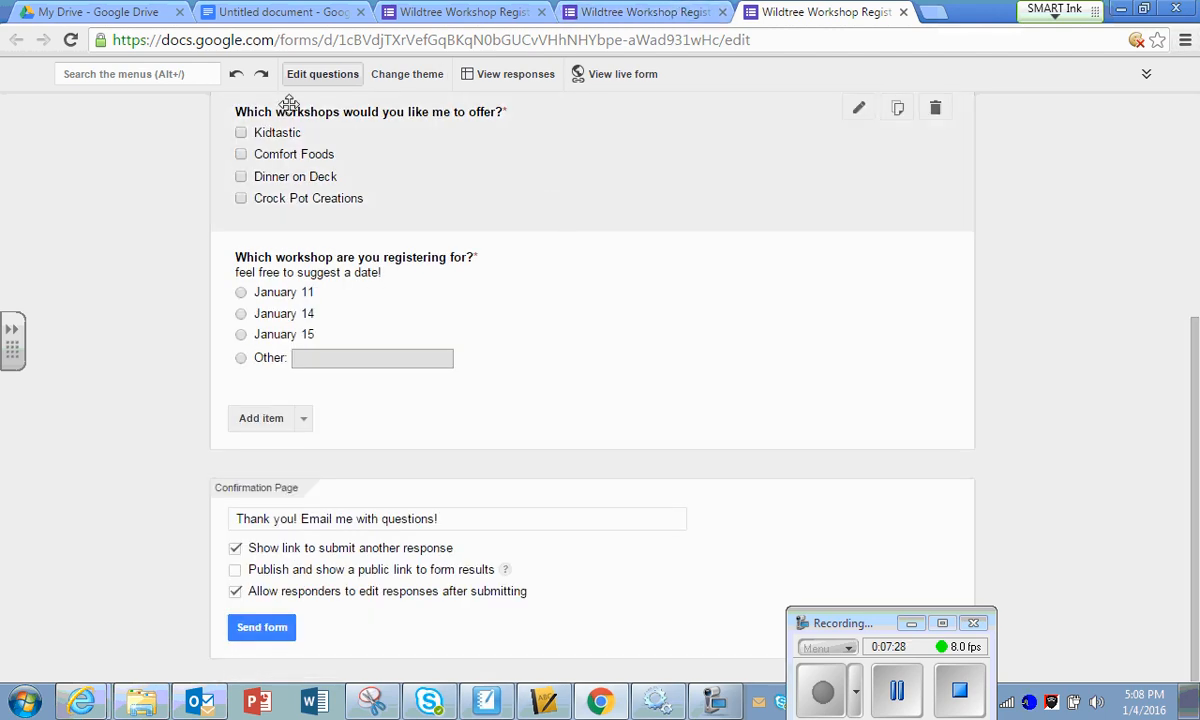
click(145, 12)
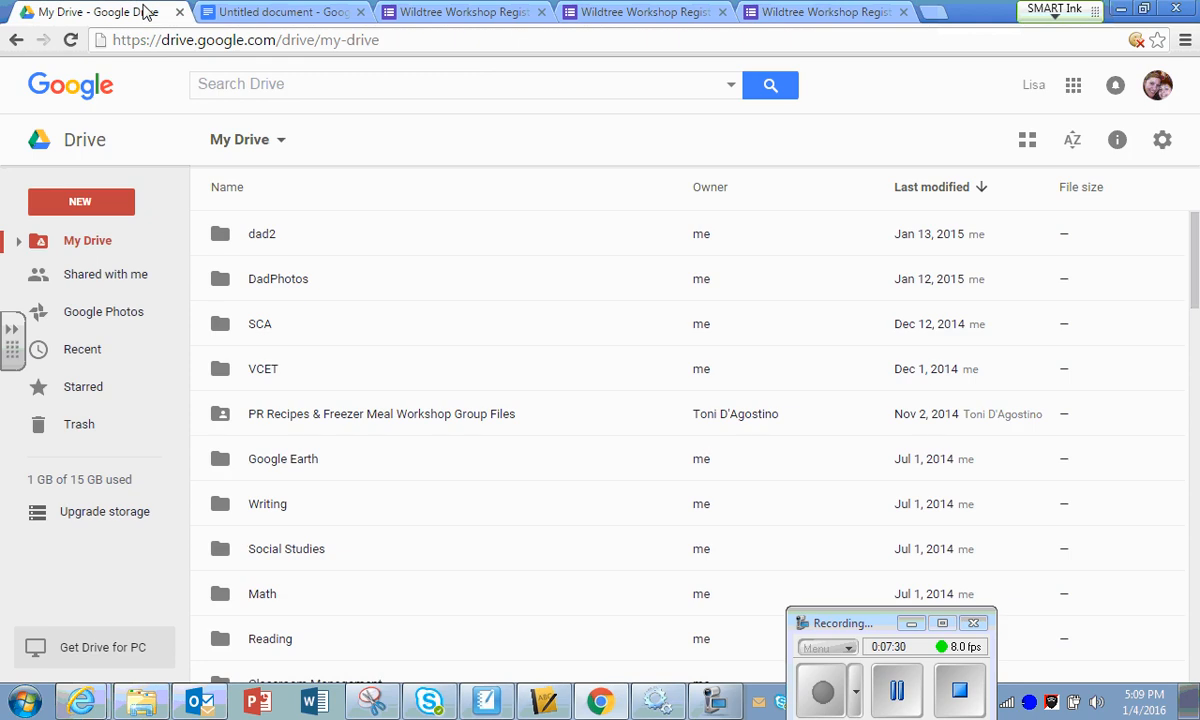
drag(1197, 262, 1191, 415)
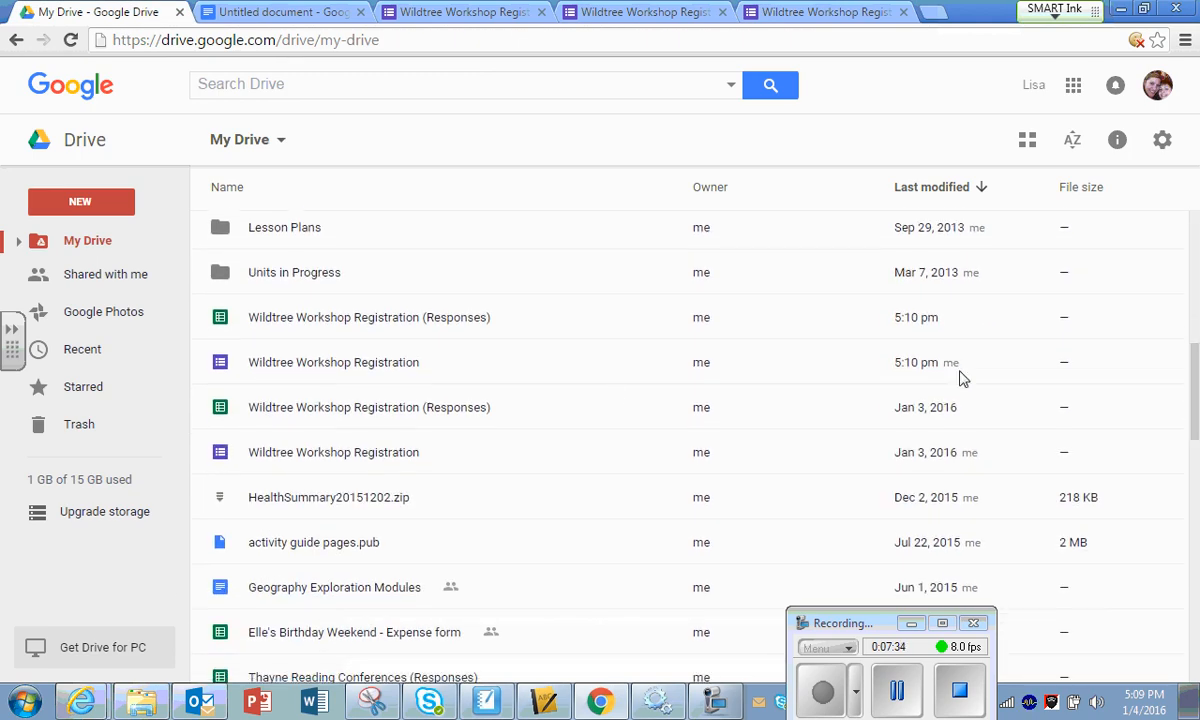